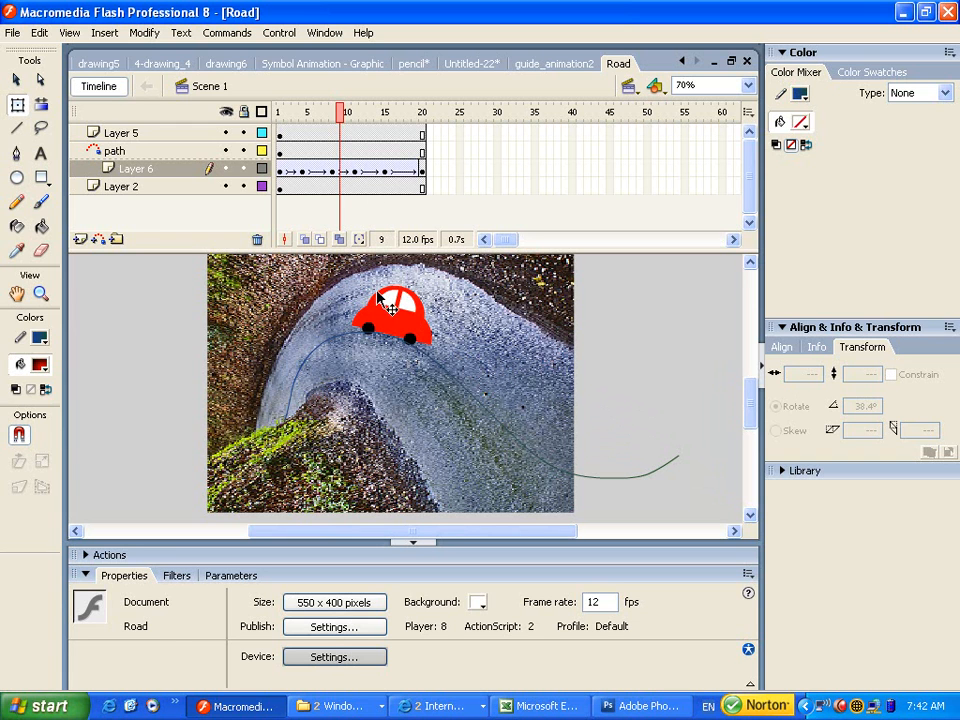
Preview the car's motion in Road, then create a new blank Flash document fitted to the window.
{"action": "mouse_move", "coordinate": [341, 118]}
{"action": "left_mouse_down"}
{"action": "mouse_move", "coordinate": [311, 118]}
{"action": "mouse_move", "coordinate": [435, 131]}
{"action": "mouse_move", "coordinate": [310, 128]}
{"action": "mouse_move", "coordinate": [422, 118]}
{"action": "mouse_move", "coordinate": [313, 117]}
{"action": "mouse_move", "coordinate": [306, 132]}
{"action": "mouse_move", "coordinate": [349, 122]}
{"action": "mouse_move", "coordinate": [419, 148]}
{"action": "mouse_move", "coordinate": [302, 150]}
{"action": "mouse_move", "coordinate": [437, 124]}
{"action": "mouse_move", "coordinate": [280, 140]}
{"action": "mouse_move", "coordinate": [336, 130]}
{"action": "mouse_move", "coordinate": [430, 148]}
{"action": "left_mouse_up"}
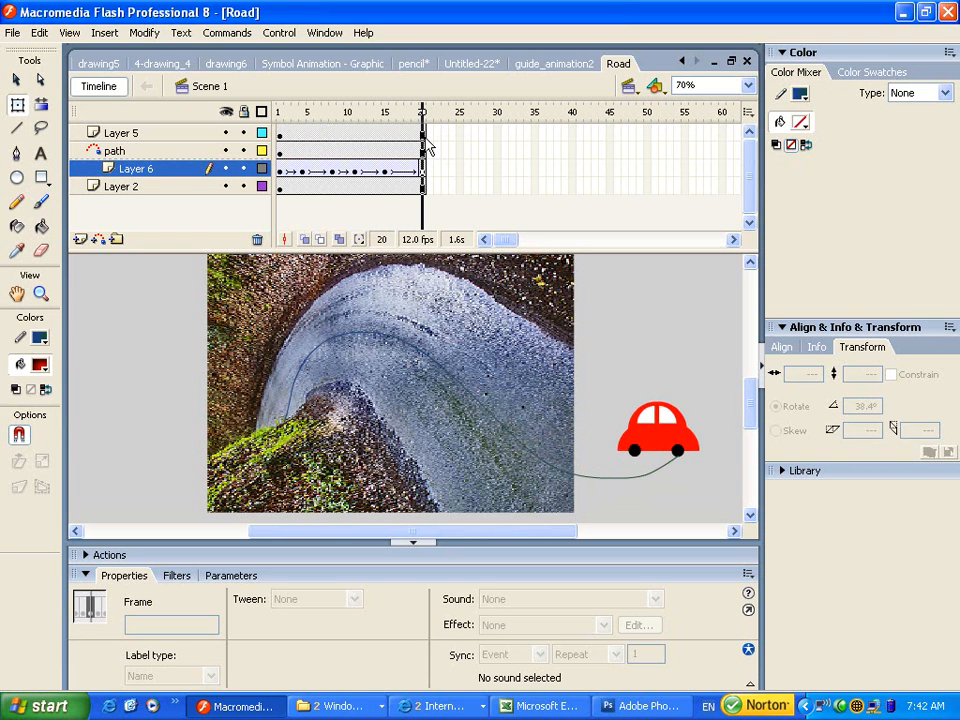
{"action": "mouse_move", "coordinate": [428, 146]}
{"action": "left_mouse_down"}
{"action": "mouse_move", "coordinate": [411, 140]}
{"action": "mouse_move", "coordinate": [419, 148]}
{"action": "left_mouse_up"}
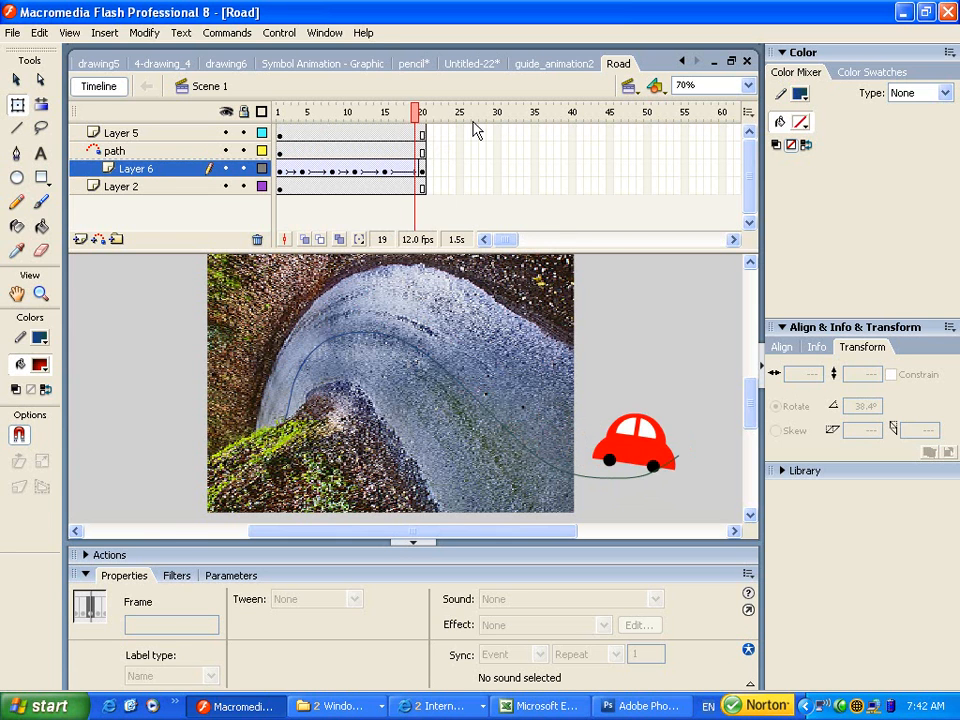
{"action": "key", "text": "ctrl+n"}
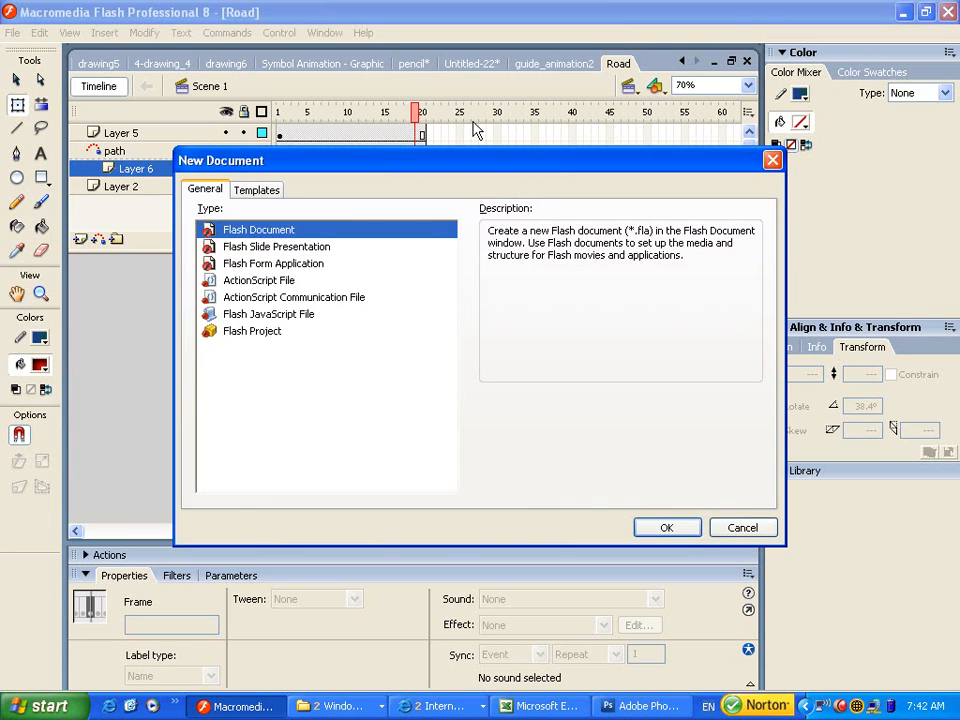
{"action": "left_click", "coordinate": [688, 528]}
{"action": "key", "text": "ctrl+2"}
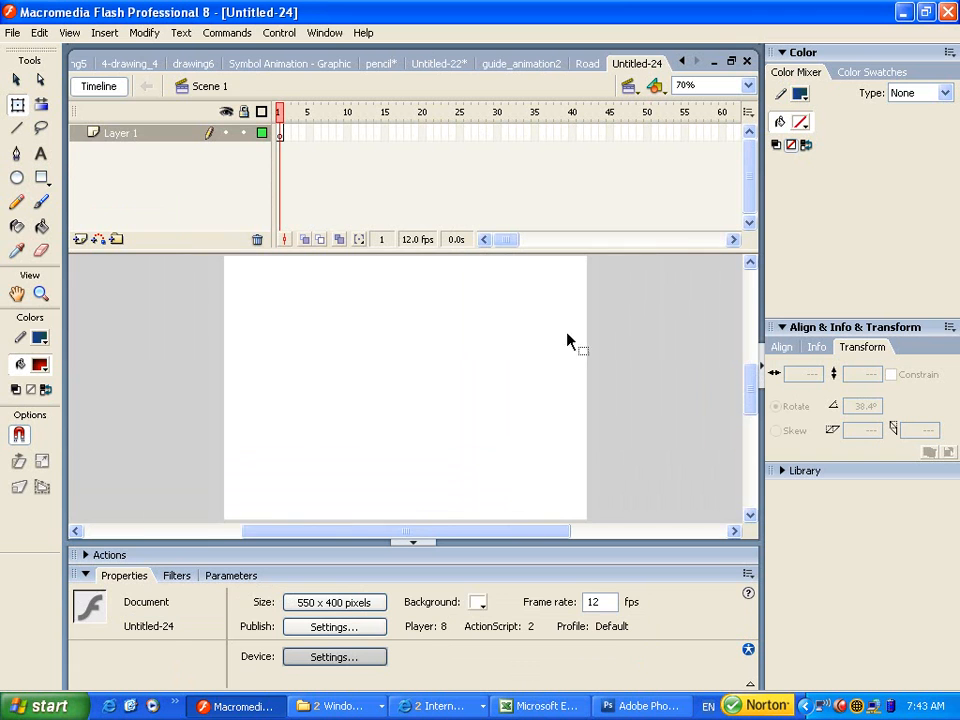
Copy the rock overlay bitmap from Road and paste it into the new Untitled-24 document.
{"action": "left_click", "coordinate": [585, 63]}
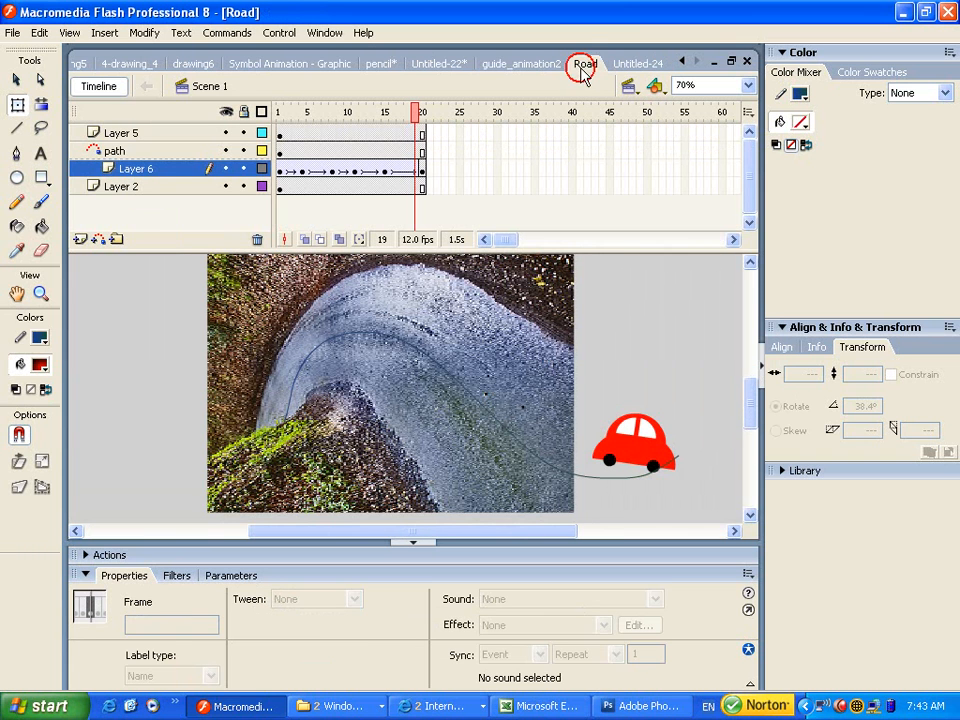
{"action": "left_click", "coordinate": [523, 277]}
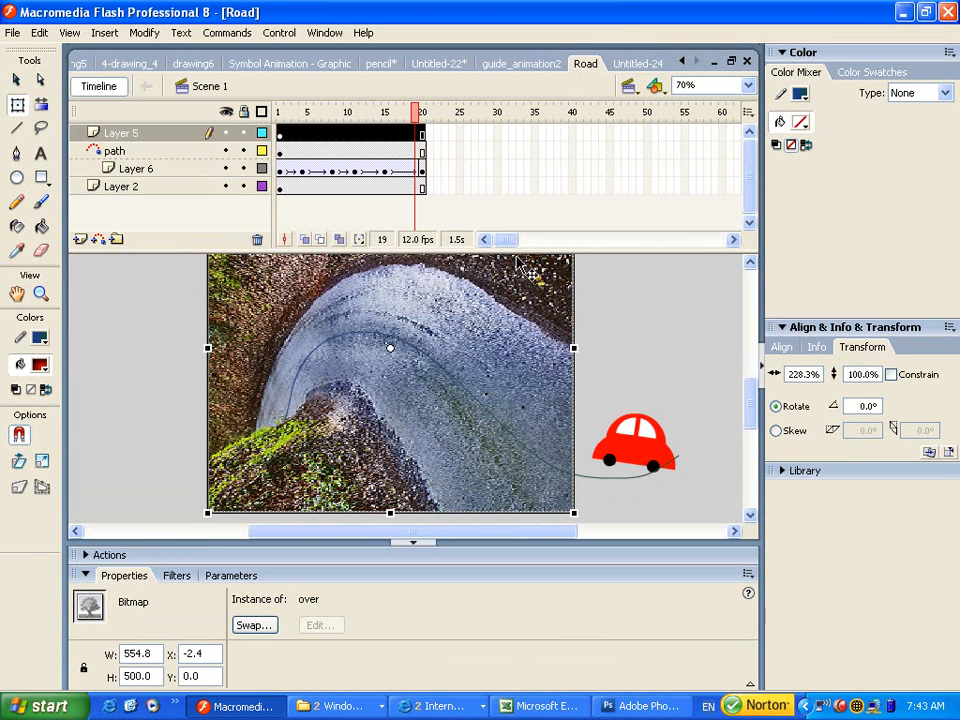
{"action": "left_click", "coordinate": [637, 64]}
{"action": "key", "text": "ctrl+v"}
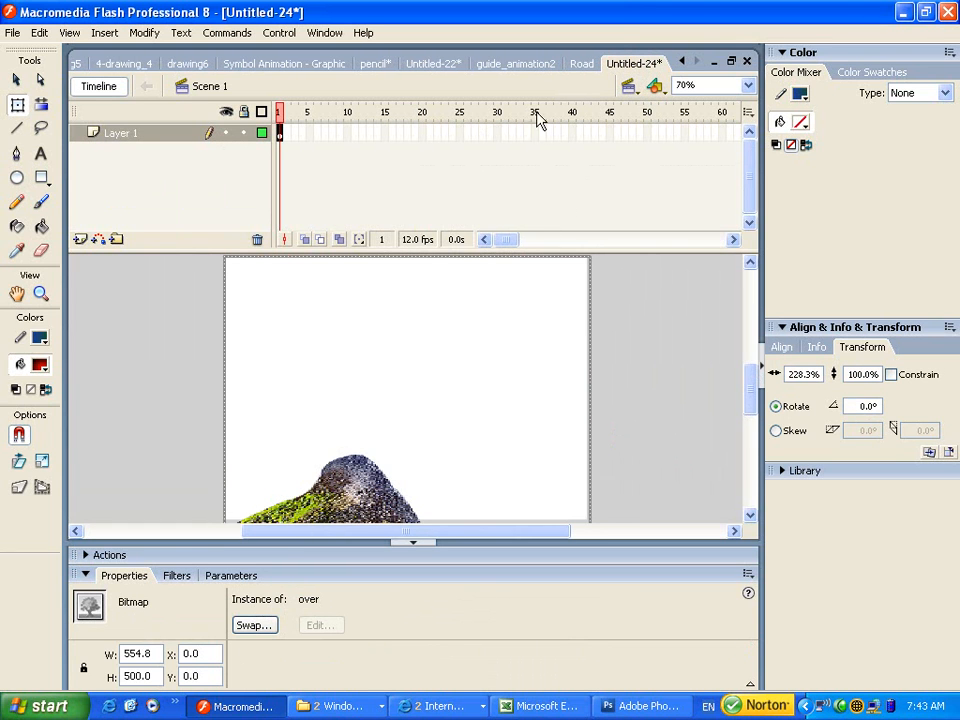
Rewind the Road animation to frame 5 to view the car.
{"action": "left_click", "coordinate": [580, 64]}
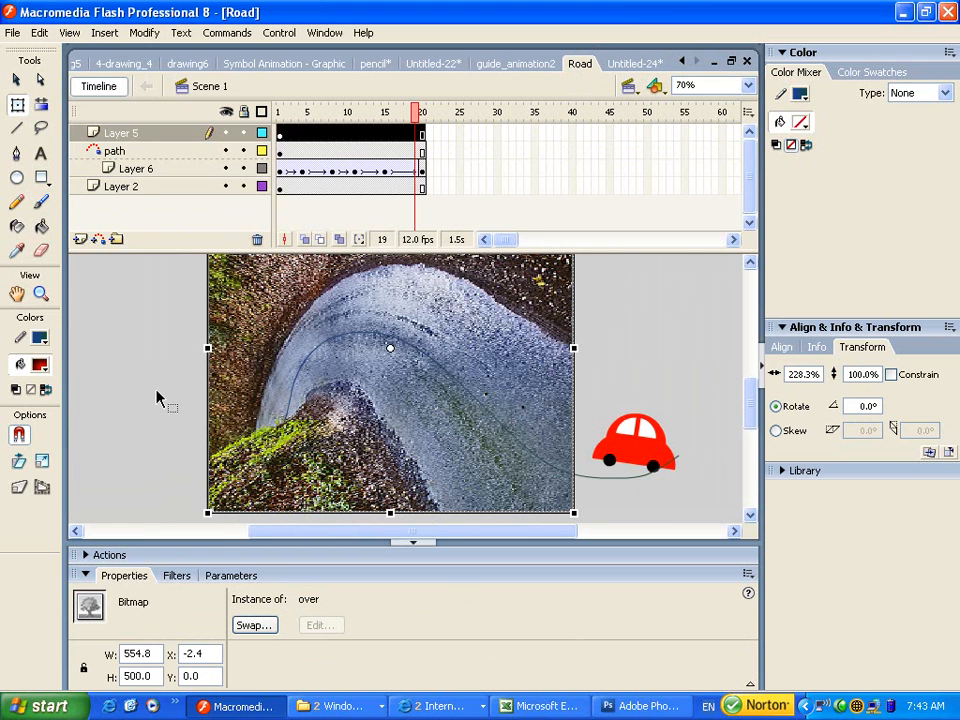
{"action": "left_click_drag", "start_coordinate": [352, 115], "coordinate": [287, 116]}
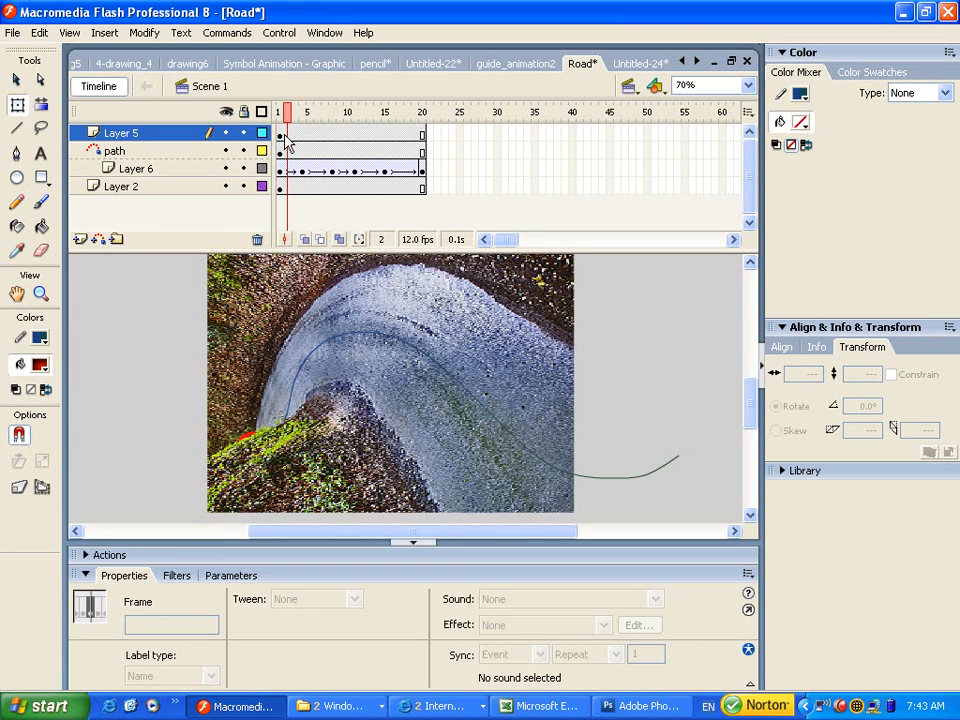
{"action": "left_click", "coordinate": [317, 115]}
{"action": "mouse_move", "coordinate": [315, 112]}
{"action": "left_mouse_down"}
{"action": "mouse_move", "coordinate": [281, 117]}
{"action": "mouse_move", "coordinate": [310, 118]}
{"action": "left_mouse_up"}
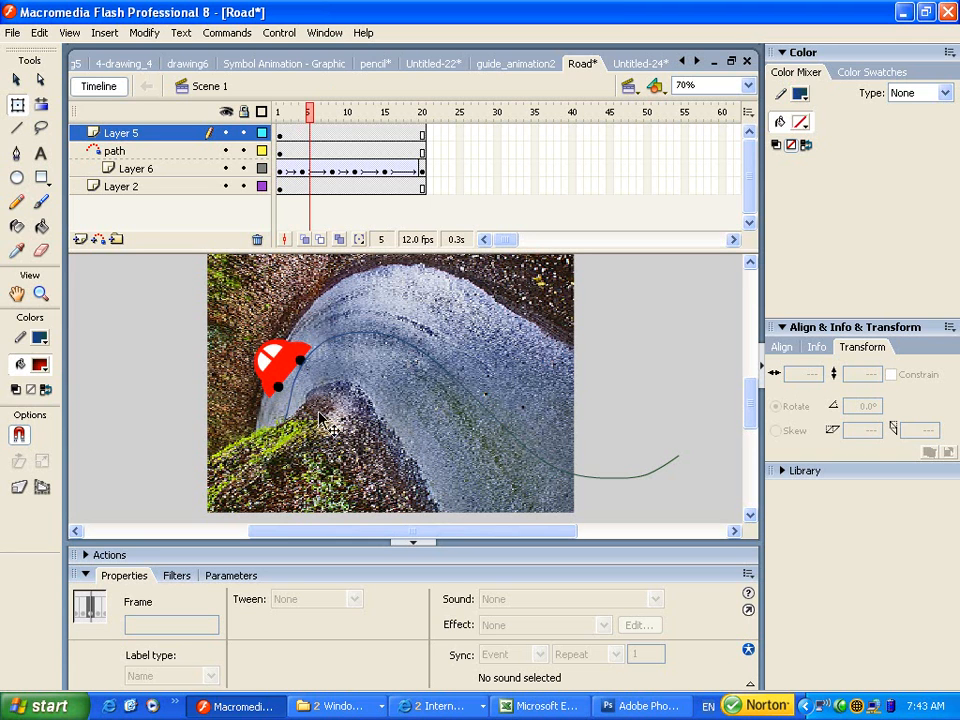
Check Untitled-24, return to Road, and bring Photoshop with road.jpg to the front.
{"action": "left_click", "coordinate": [640, 64]}
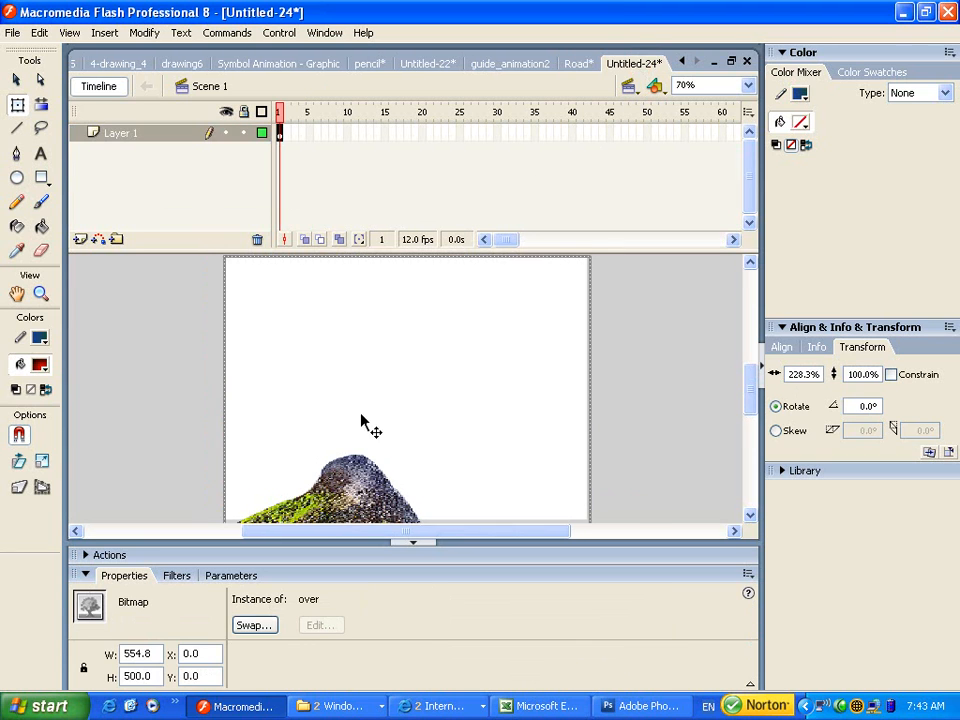
{"action": "left_click", "coordinate": [577, 66]}
{"action": "left_click", "coordinate": [630, 705]}
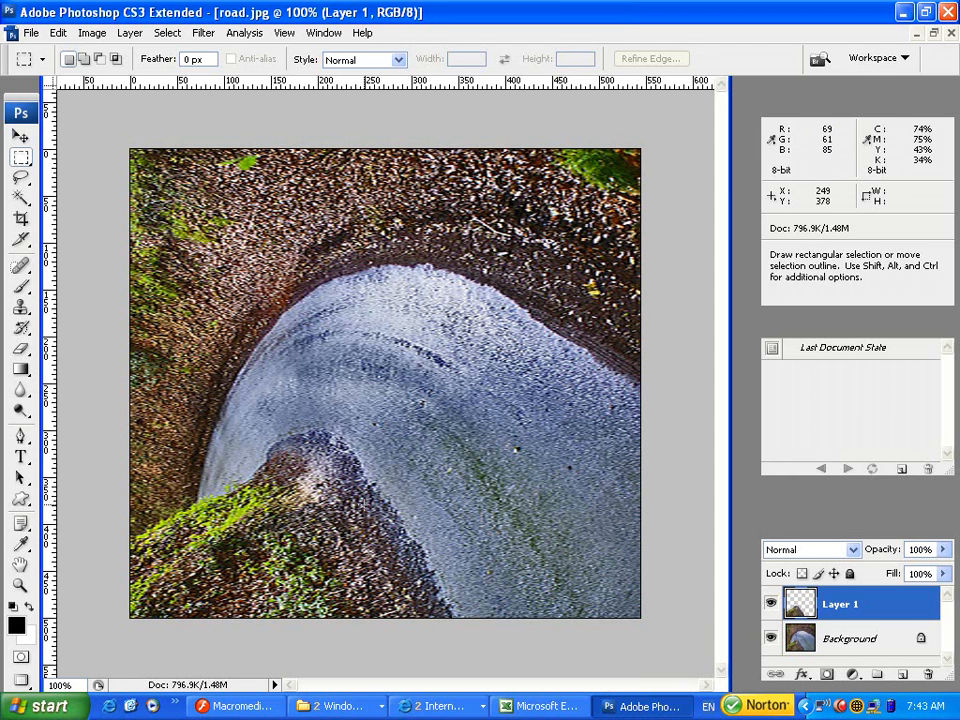
Flip between the rock cut-out and road.jpg in Photoshop, then go back to Flash.
{"action": "key", "text": "ctrl+Tab"}
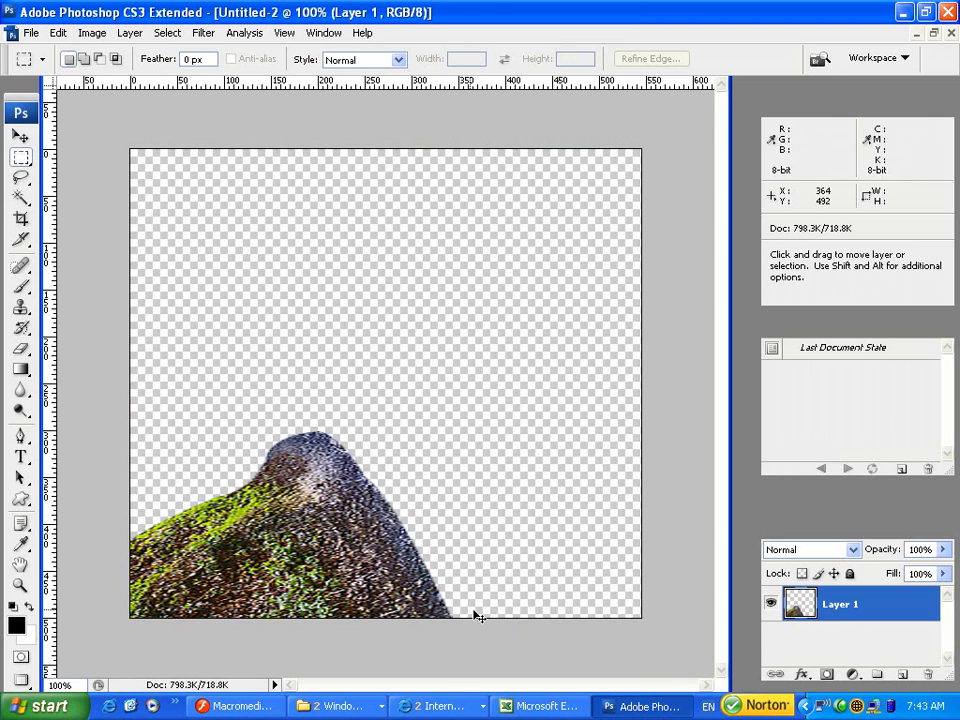
{"action": "key", "text": "ctrl+Tab"}
{"action": "key", "text": "alt+Tab"}
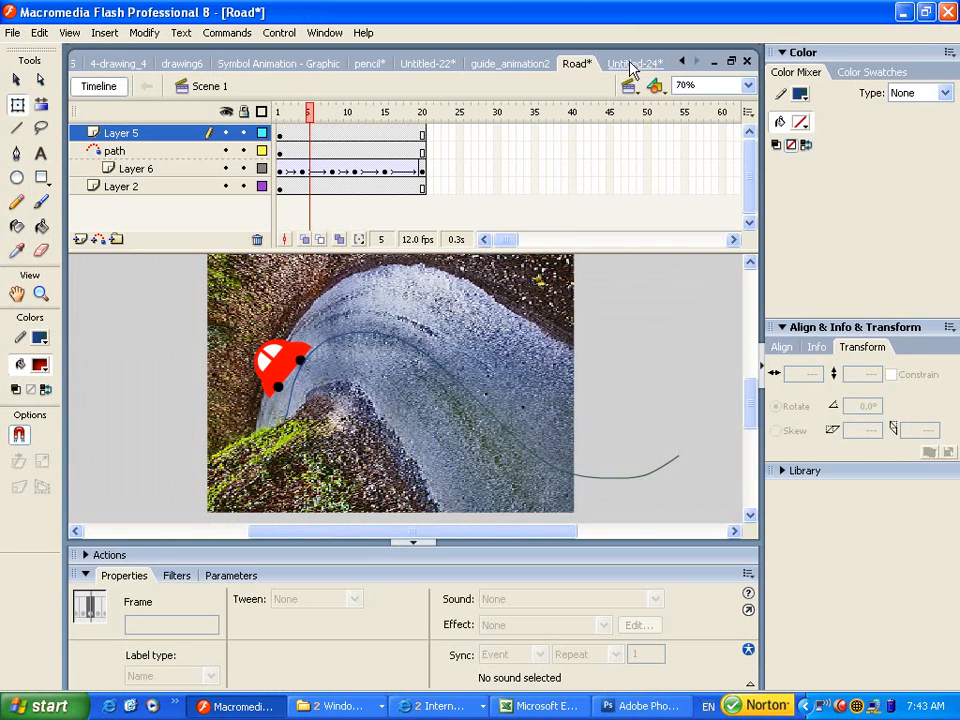
Paste the road photo from Road onto a new layer in Untitled-24.
{"action": "left_click", "coordinate": [131, 187]}
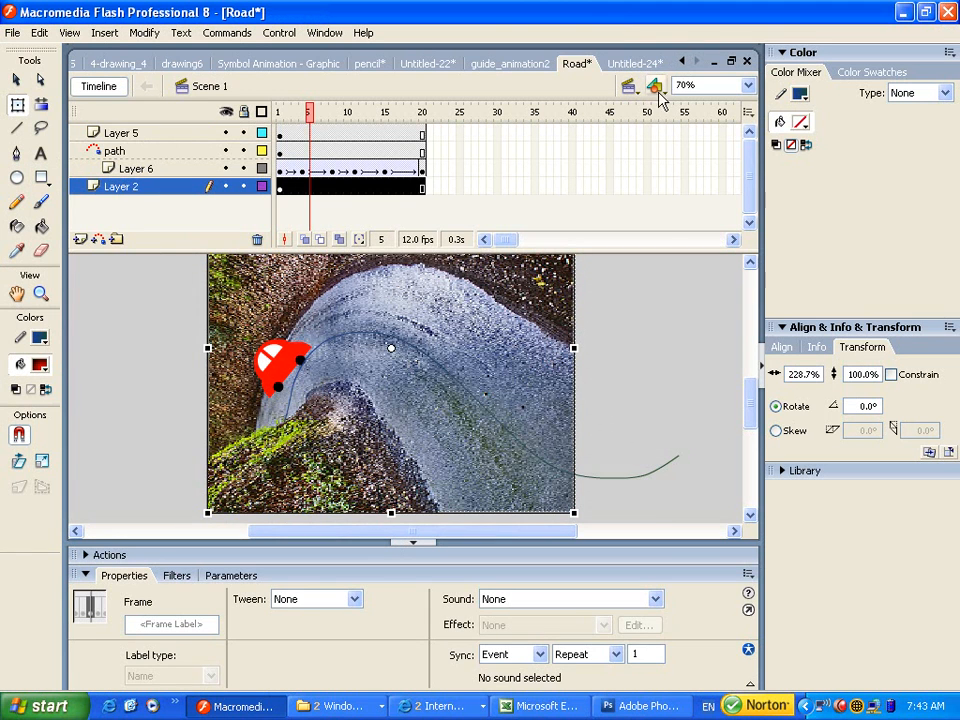
{"action": "left_click", "coordinate": [640, 62]}
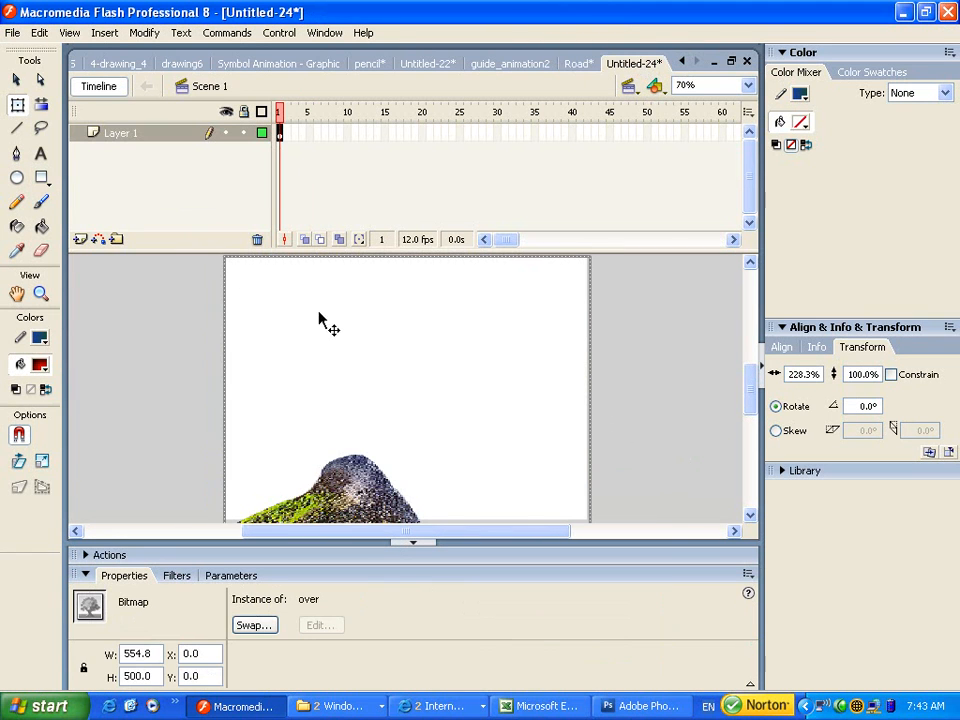
{"action": "left_click", "coordinate": [80, 240]}
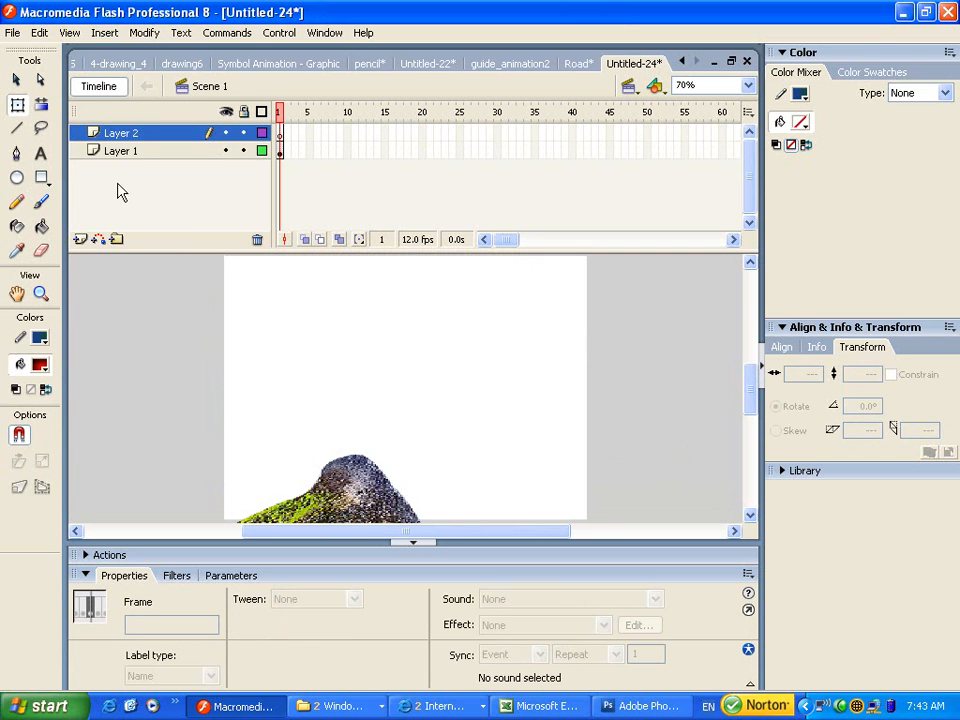
{"action": "key", "text": "ctrl+v"}
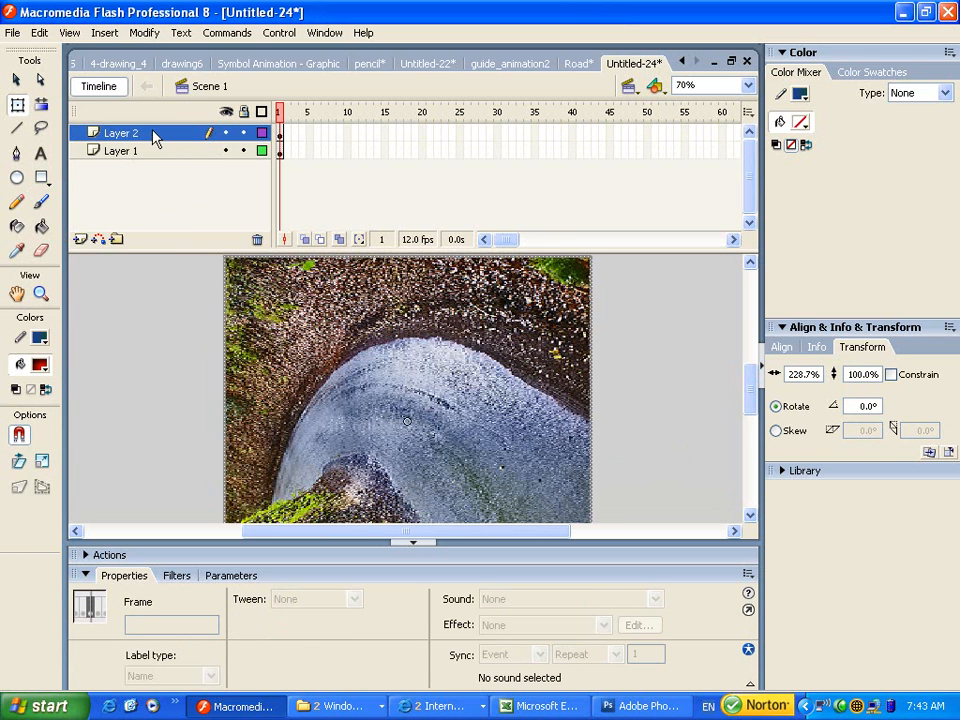
Move the road-photo layer below Layer 1 and rename it bg.
{"action": "mouse_move", "coordinate": [147, 137]}
{"action": "left_mouse_down"}
{"action": "mouse_move", "coordinate": [137, 137]}
{"action": "mouse_move", "coordinate": [141, 153]}
{"action": "left_mouse_up"}
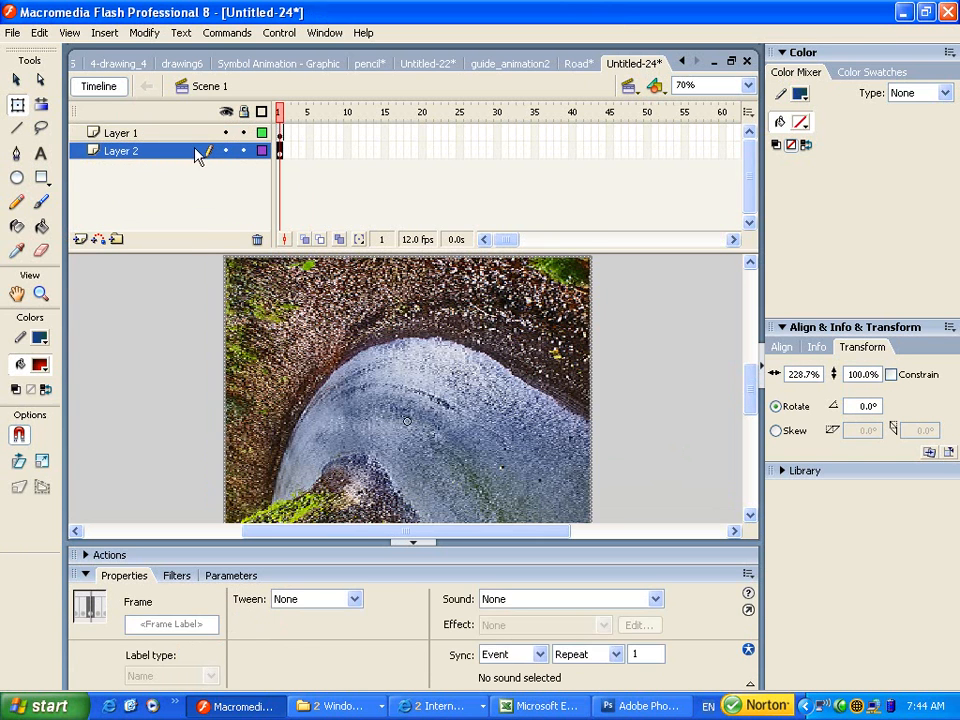
{"action": "double_click", "coordinate": [120, 152]}
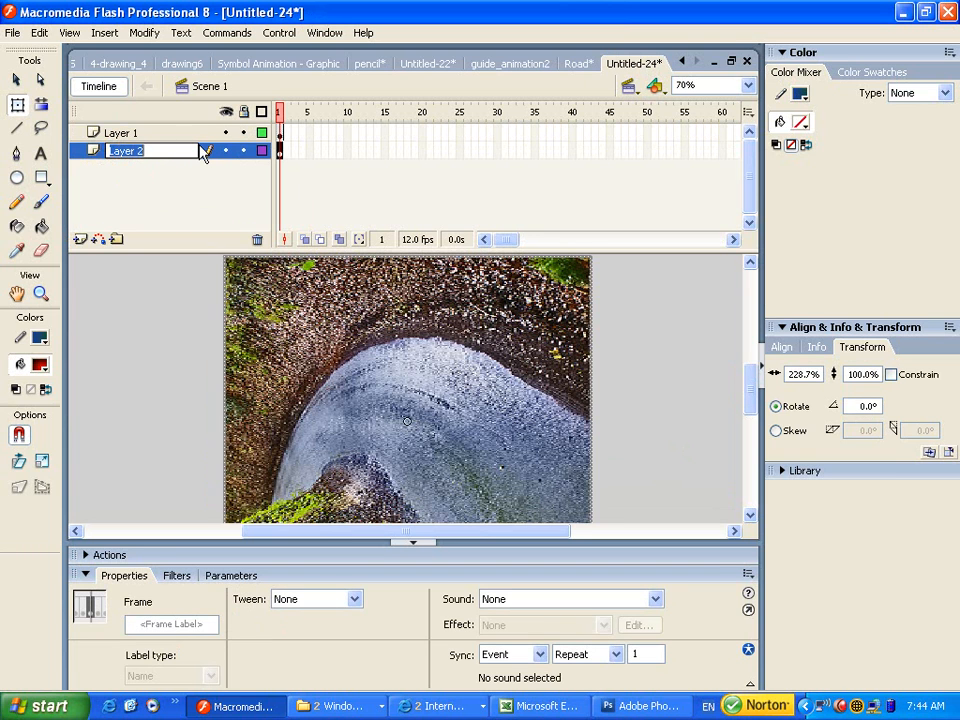
{"action": "type", "text": "bg"}
{"action": "left_click", "coordinate": [77, 150]}
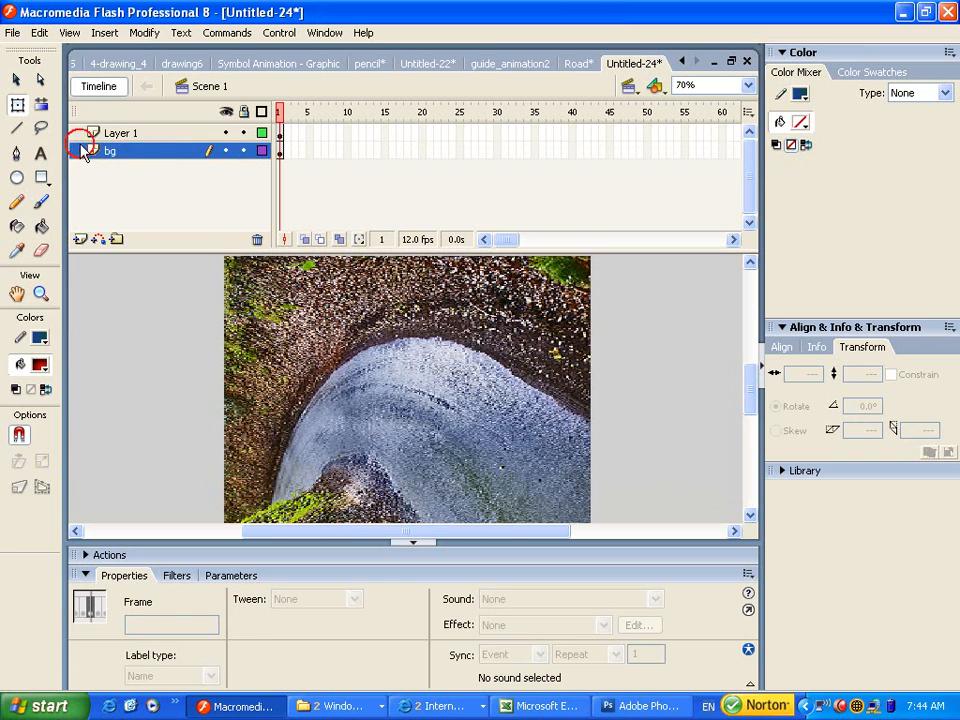
Rename Layer 1 to cover and return to the Road document.
{"action": "left_click", "coordinate": [118, 136]}
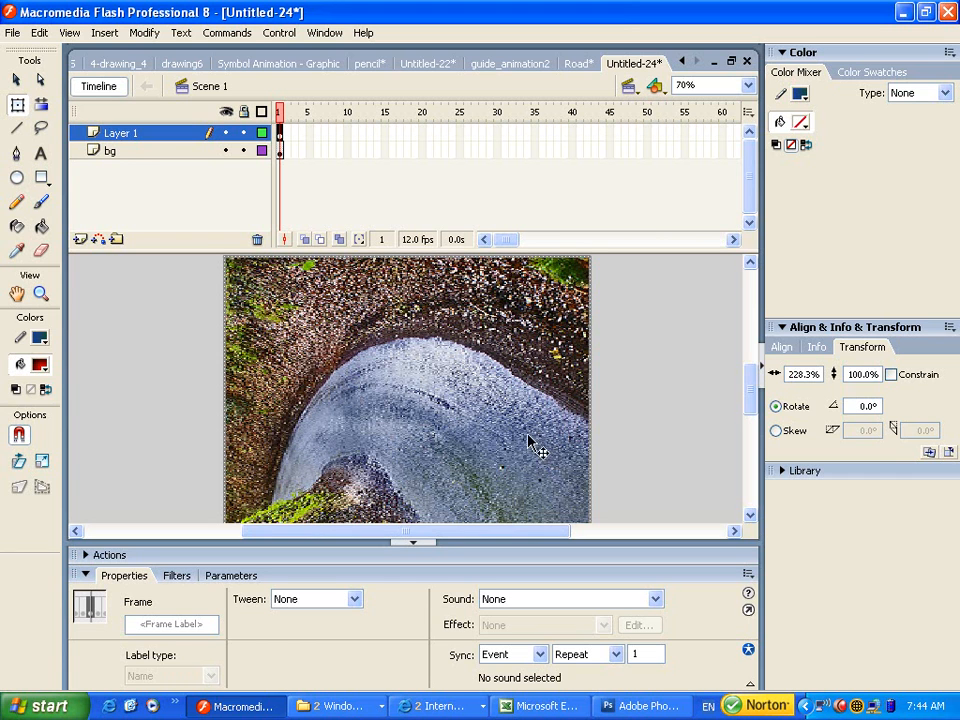
{"action": "double_click", "coordinate": [120, 136]}
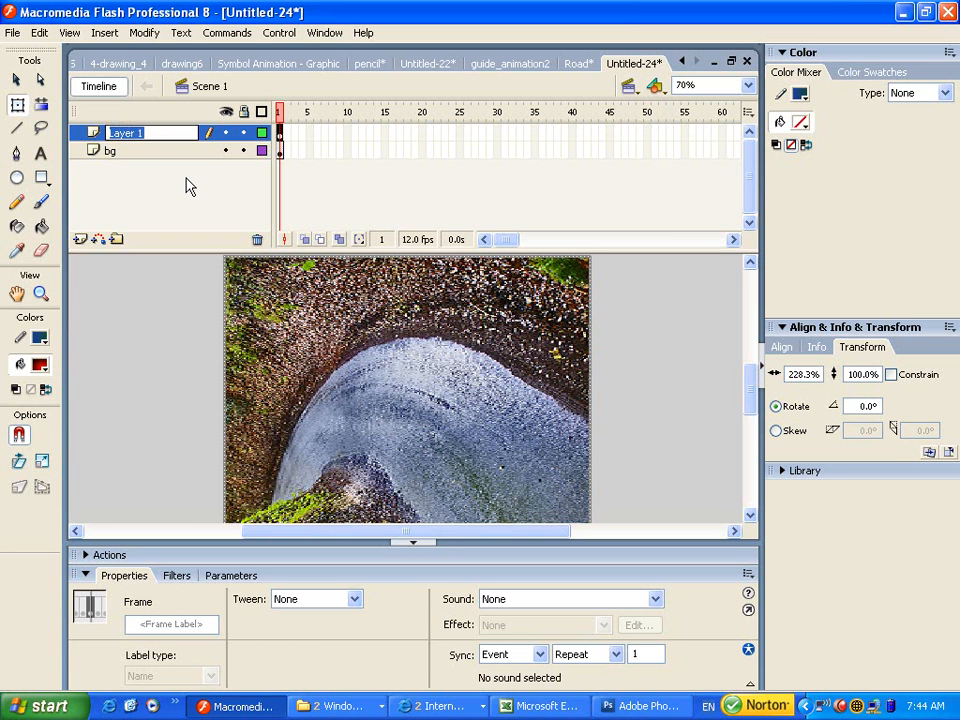
{"action": "type", "text": "cover"}
{"action": "left_click", "coordinate": [85, 139]}
{"action": "left_click", "coordinate": [572, 63]}
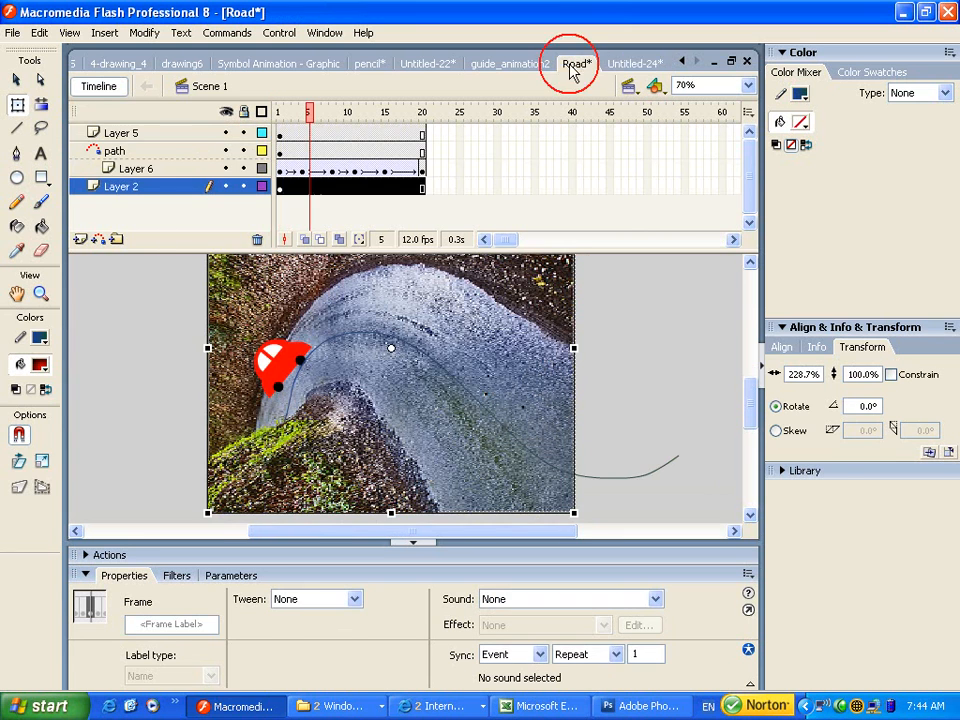
Inspect the rock overlay and the car at frame 8, then select Layer 5 in Road.
{"action": "left_click", "coordinate": [282, 360]}
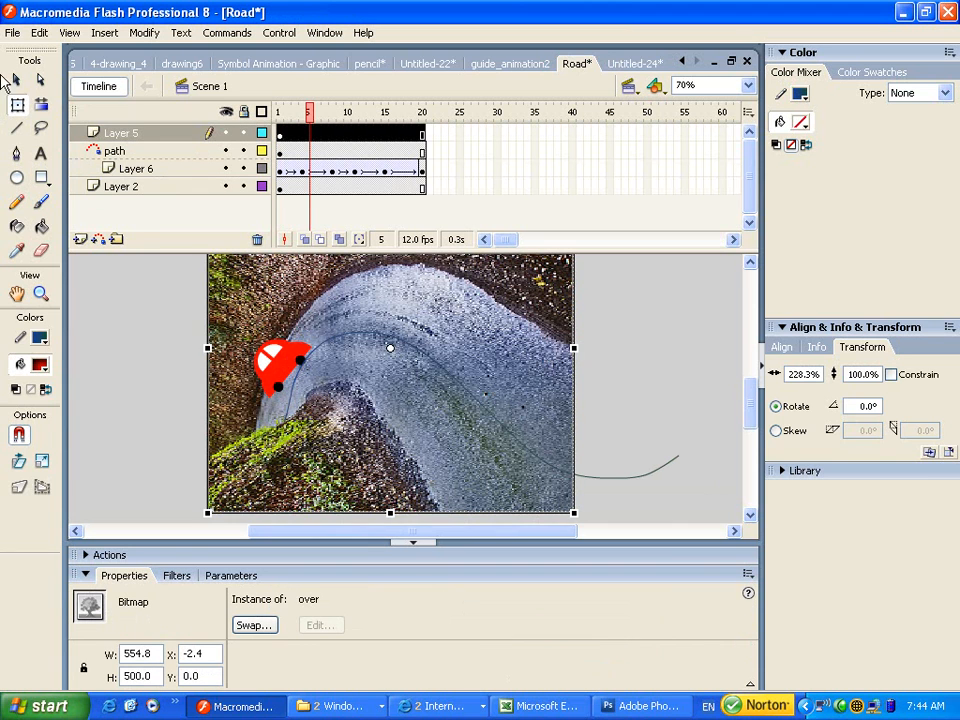
{"action": "left_click", "coordinate": [17, 79]}
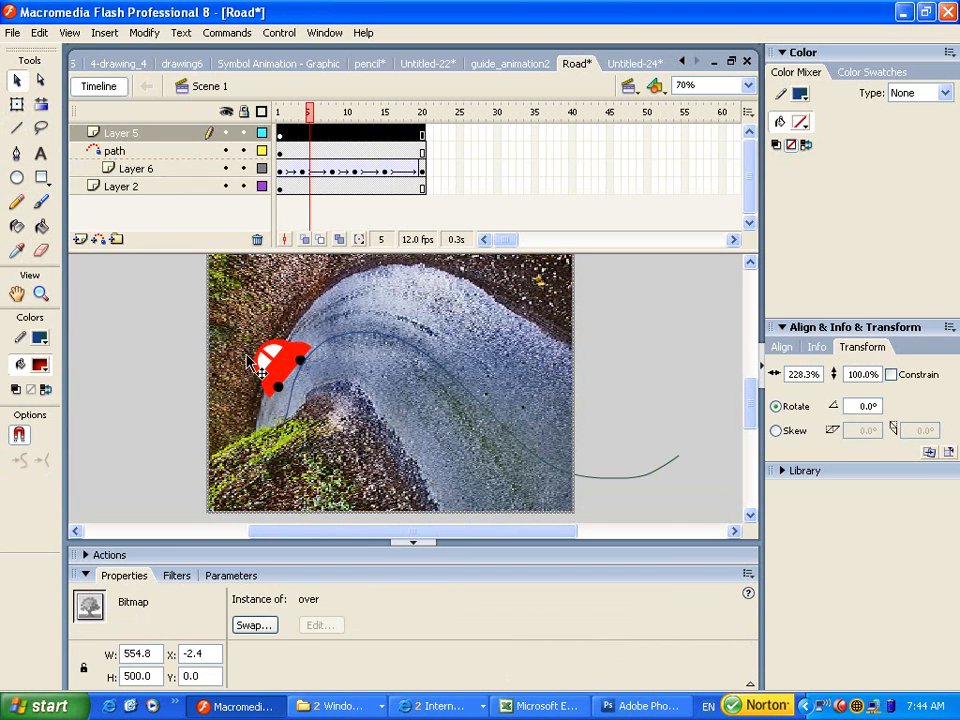
{"action": "left_click", "coordinate": [167, 348]}
{"action": "left_click", "coordinate": [297, 360]}
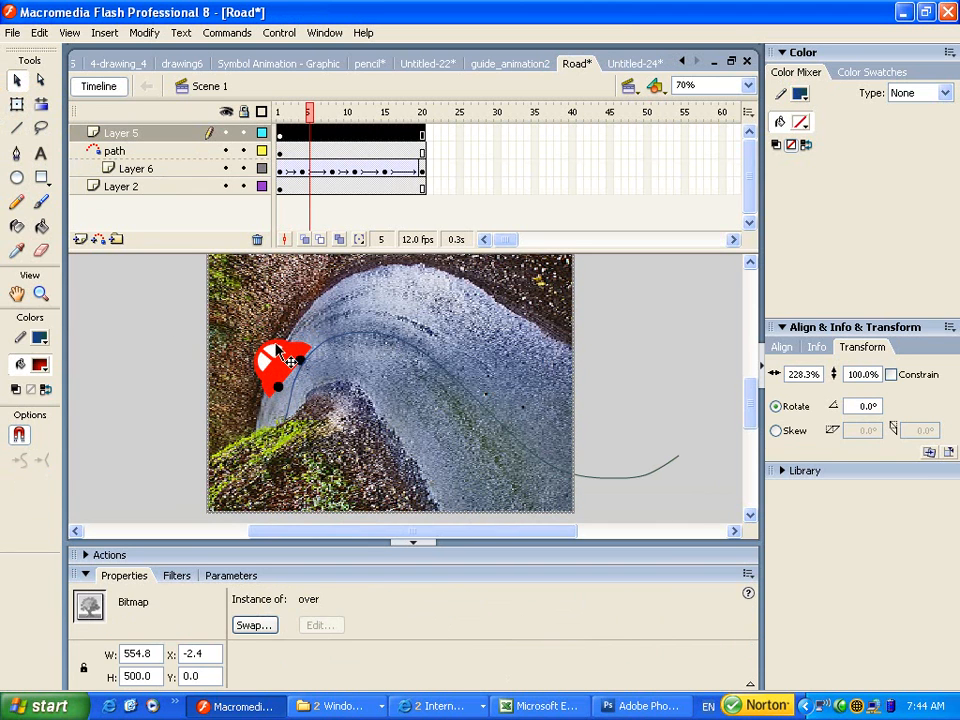
{"action": "left_click", "coordinate": [282, 172]}
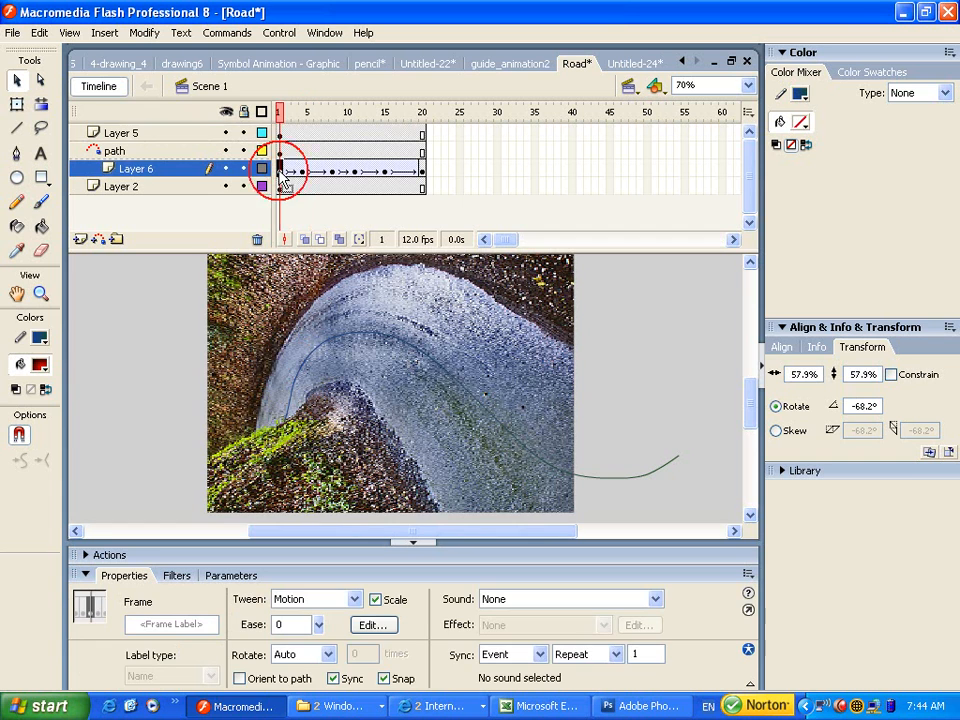
{"action": "left_click", "coordinate": [332, 168]}
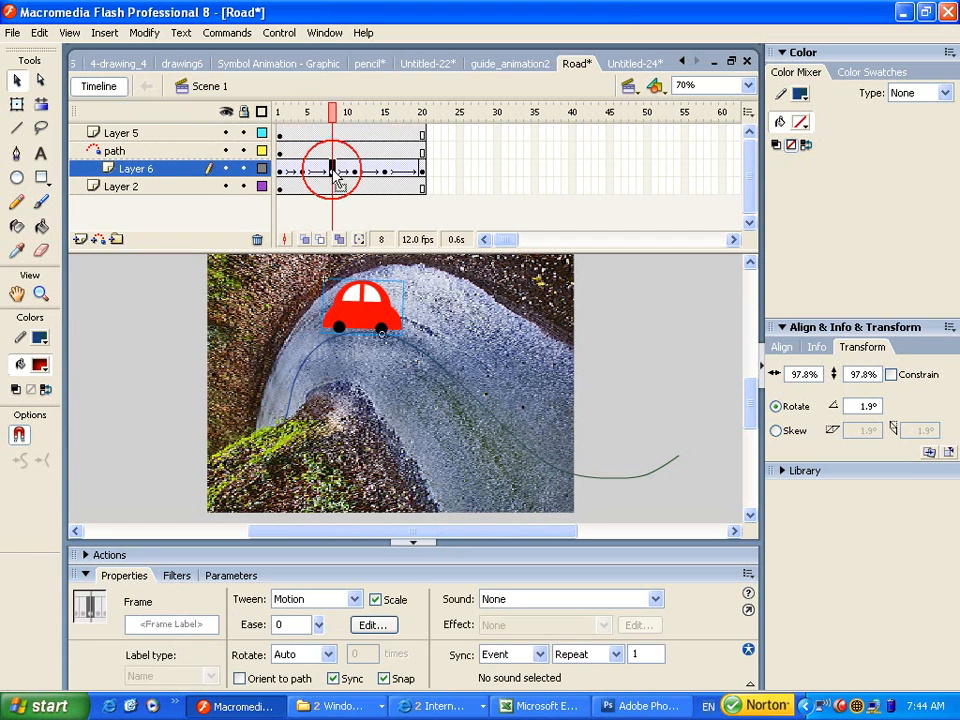
{"action": "left_click", "coordinate": [376, 310]}
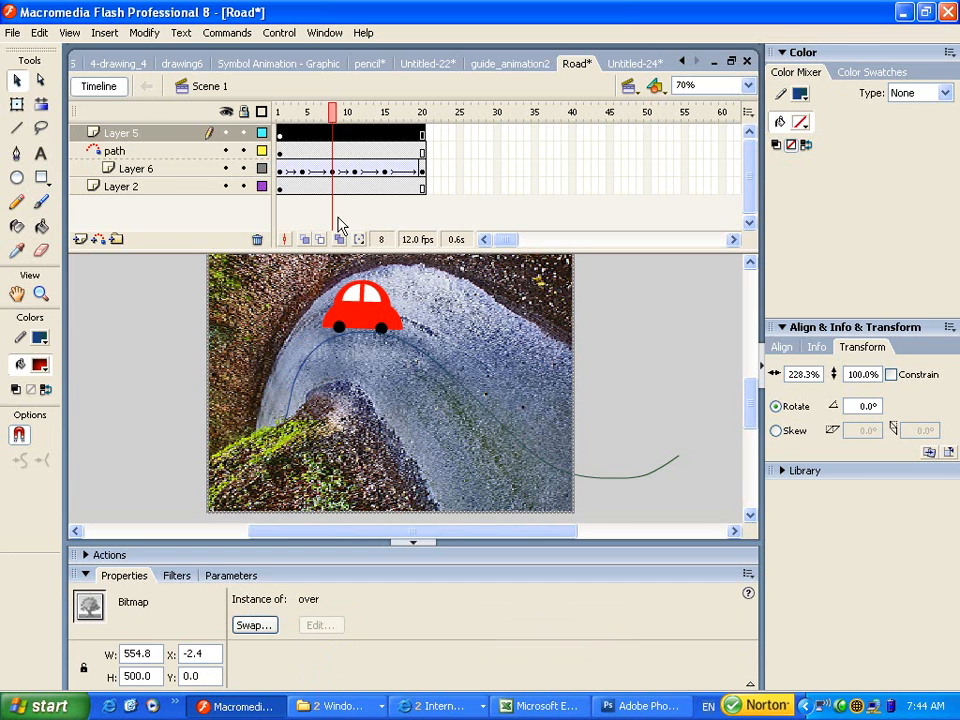
{"action": "left_click", "coordinate": [482, 240]}
Scroll through the document tabs and switch to guide_animation2.
{"action": "left_click", "coordinate": [672, 62]}
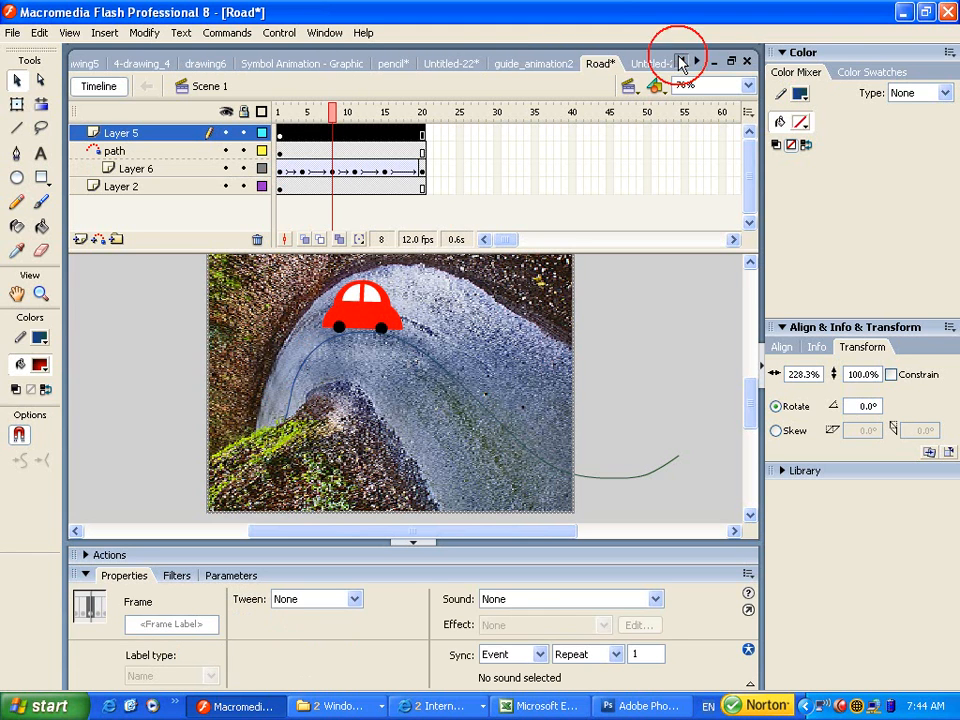
{"action": "left_click", "coordinate": [672, 62]}
{"action": "left_click", "coordinate": [682, 62]}
{"action": "left_click", "coordinate": [682, 62]}
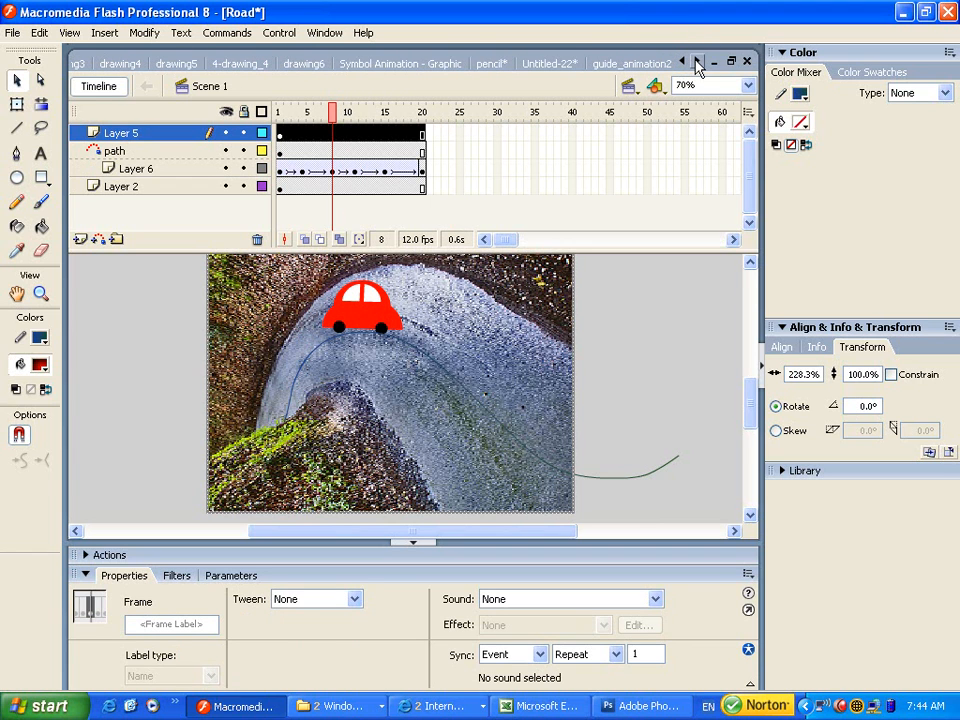
{"action": "left_click", "coordinate": [698, 62]}
{"action": "left_click", "coordinate": [698, 62]}
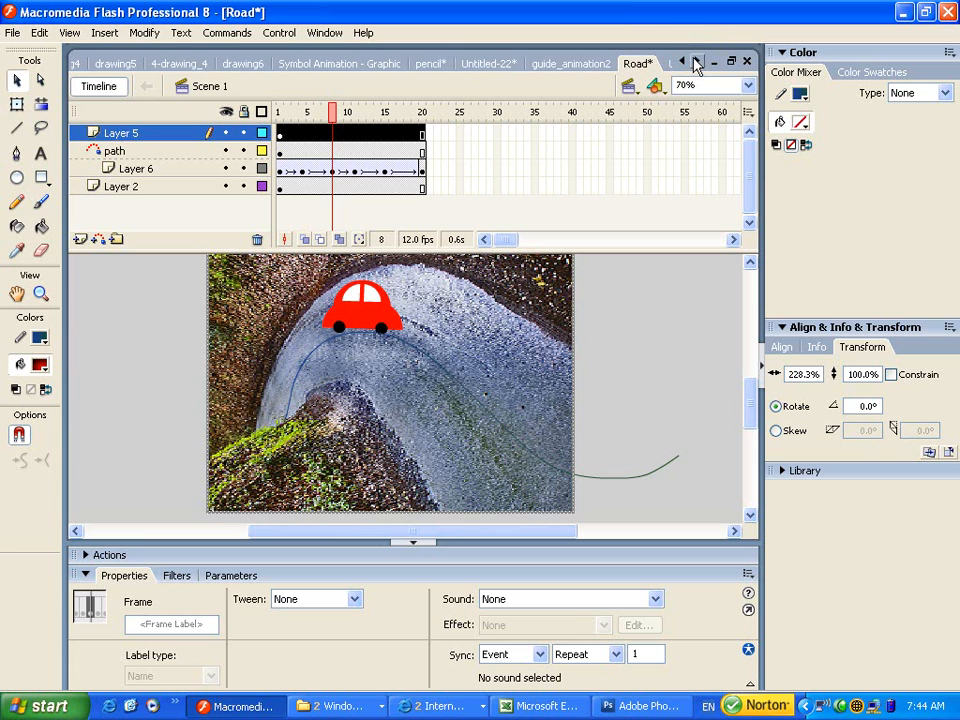
{"action": "left_click", "coordinate": [575, 63]}
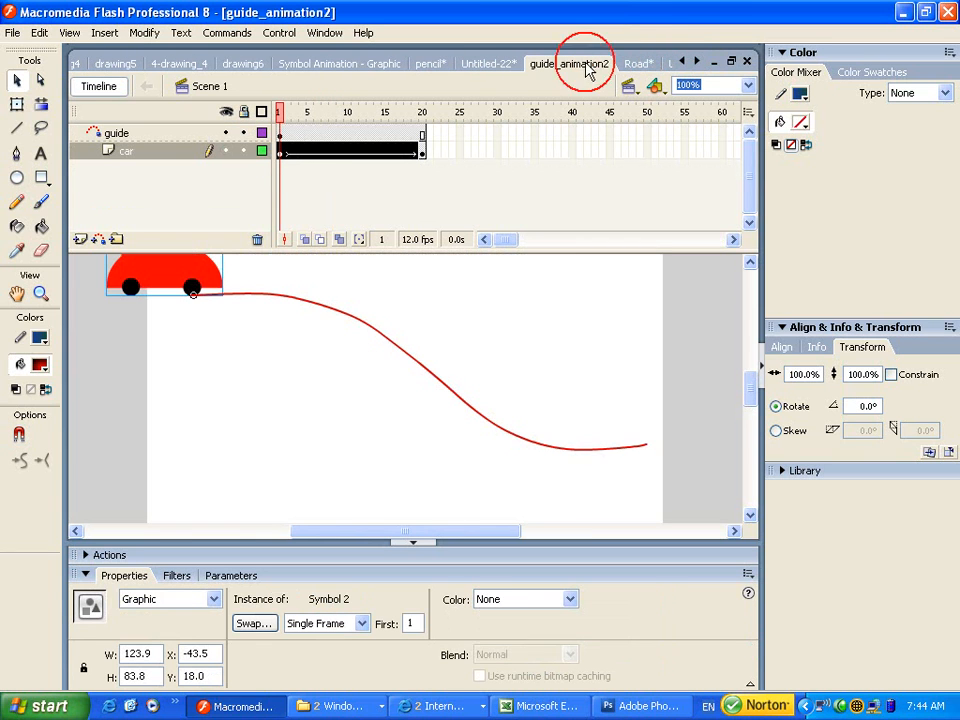
Scroll the document tabs back and switch to Untitled-24 with its cover and bg layers.
{"action": "scroll", "coordinate": [348, 335], "scroll_direction": "down", "scroll_amount": 3}
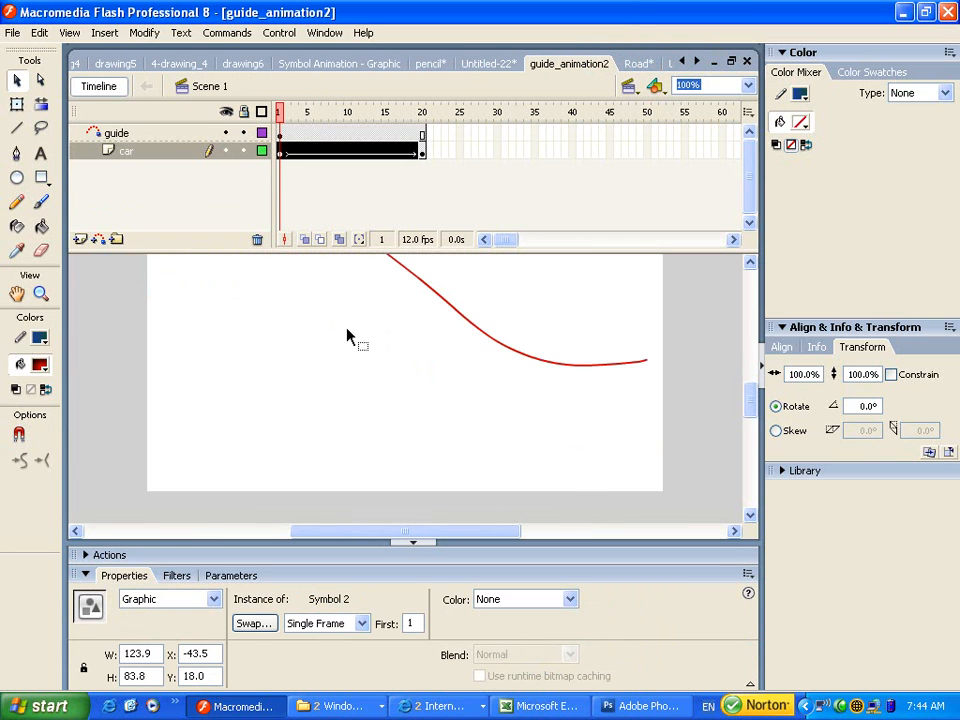
{"action": "scroll", "coordinate": [348, 335], "scroll_direction": "up", "scroll_amount": 3}
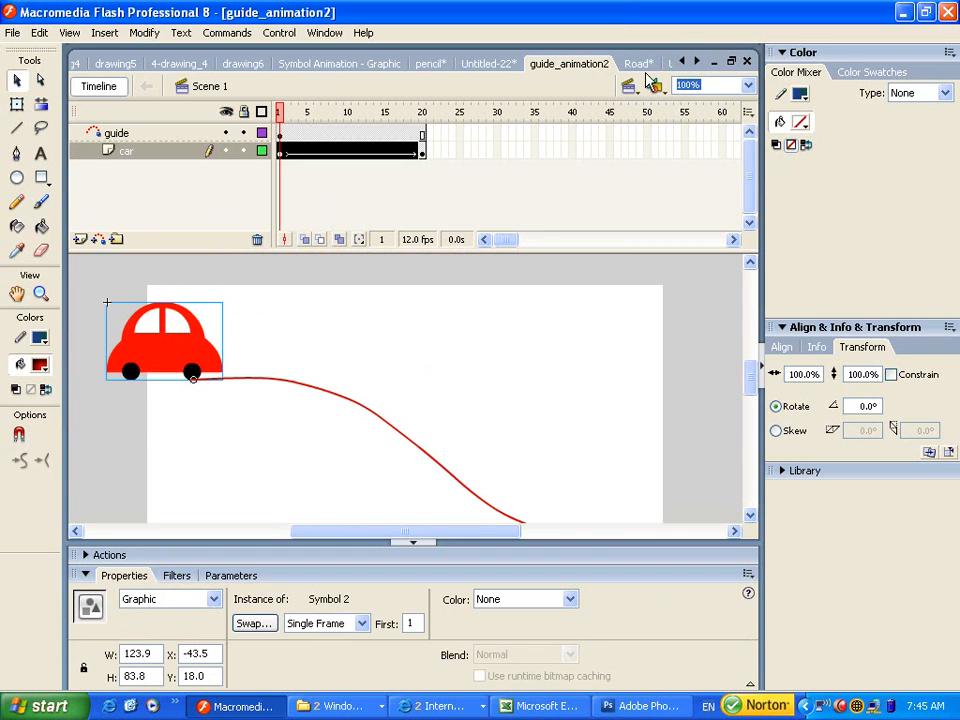
{"action": "left_click", "coordinate": [696, 63]}
{"action": "left_click", "coordinate": [696, 63]}
{"action": "left_click", "coordinate": [645, 66]}
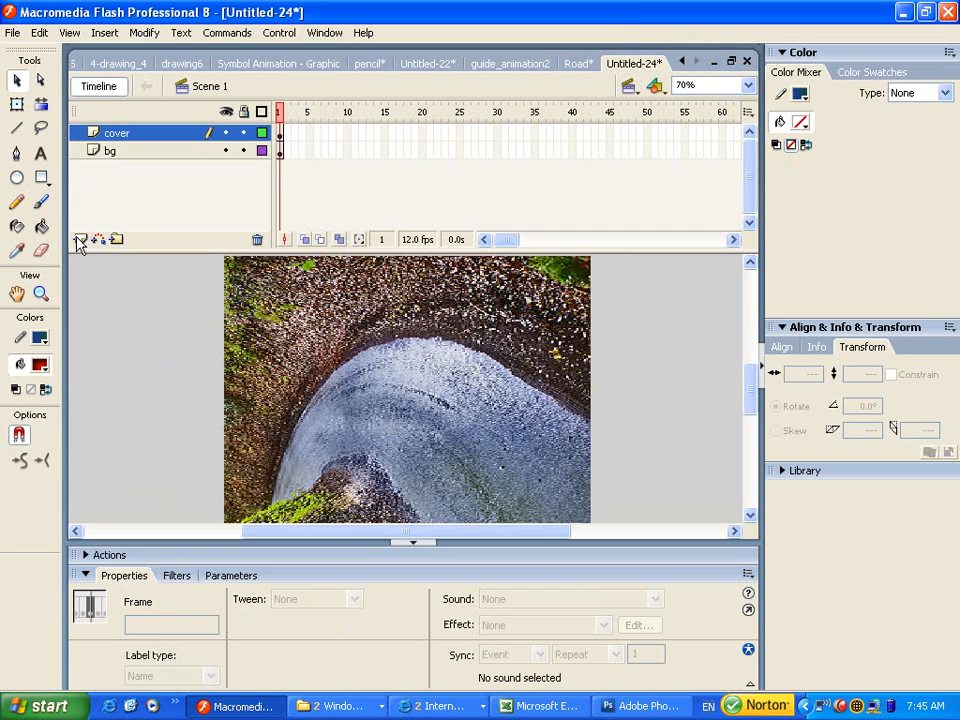
Insert a layer above cover, paste the red car in center, and move it onto the upper road.
{"action": "left_click", "coordinate": [80, 240]}
{"action": "left_click", "coordinate": [38, 32]}
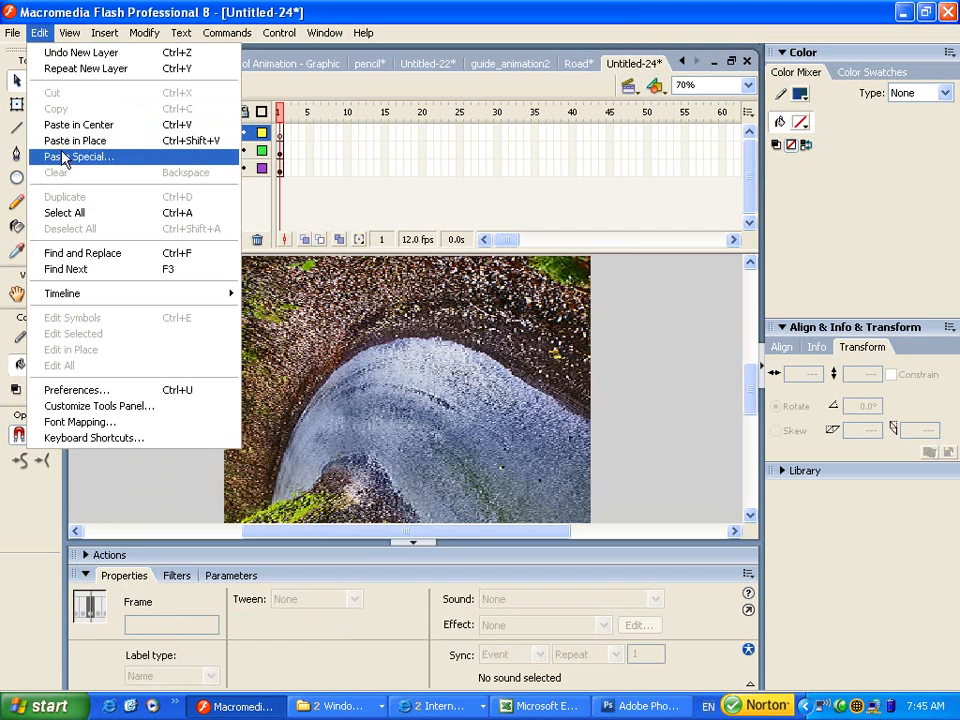
{"action": "left_click", "coordinate": [62, 125]}
{"action": "left_click_drag", "start_coordinate": [413, 380], "coordinate": [440, 352]}
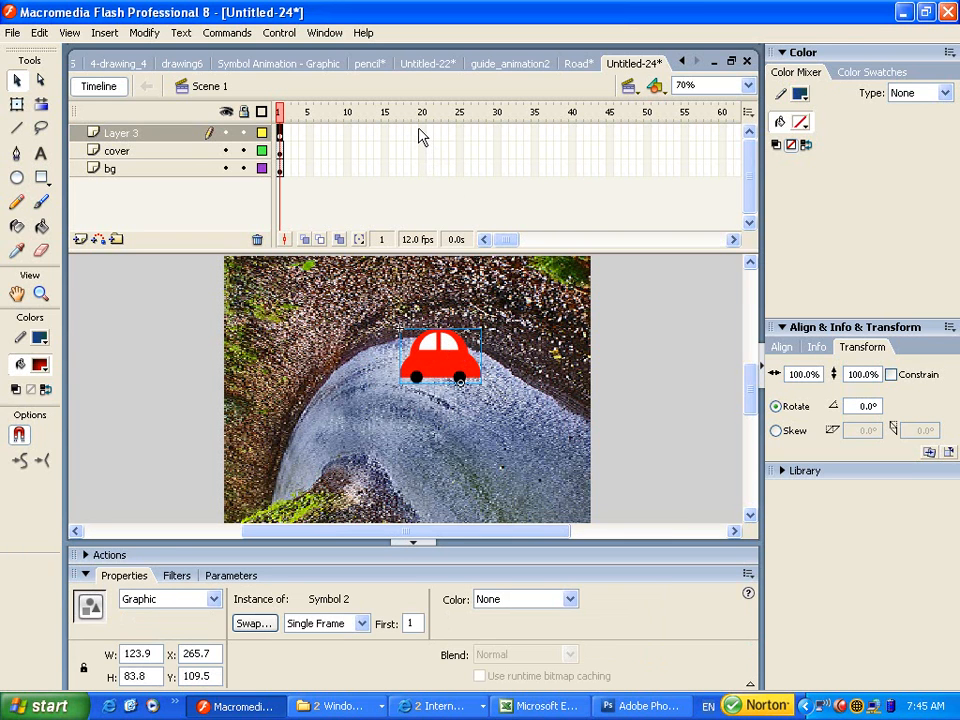
Add a new top layer named 'path' and shift the view to see more road.
{"action": "left_click", "coordinate": [80, 241]}
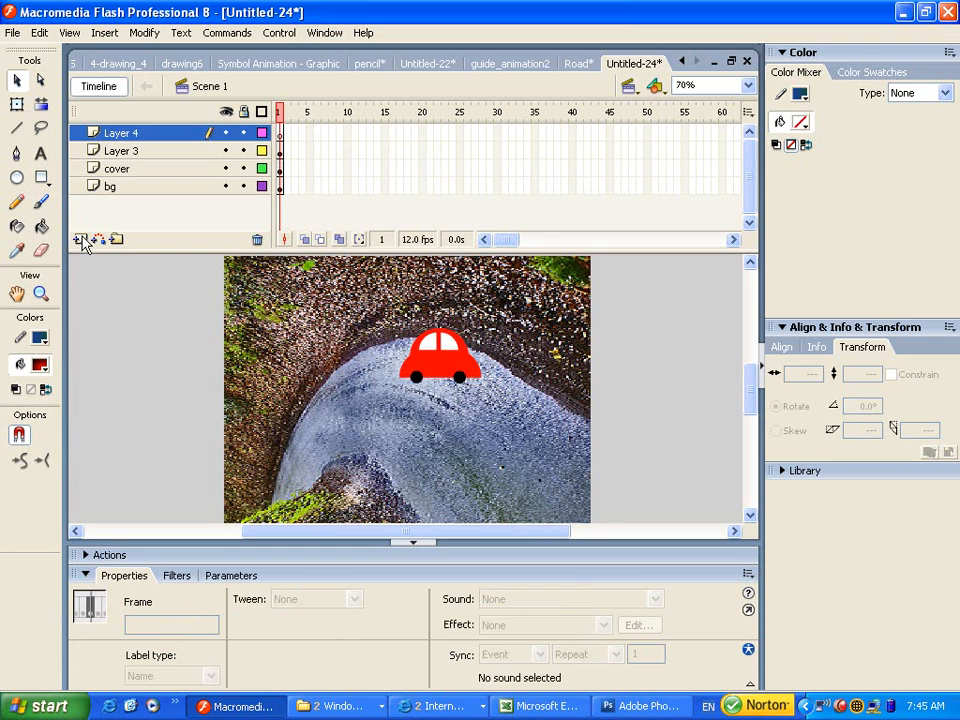
{"action": "double_click", "coordinate": [126, 136]}
{"action": "type", "text": "p"}
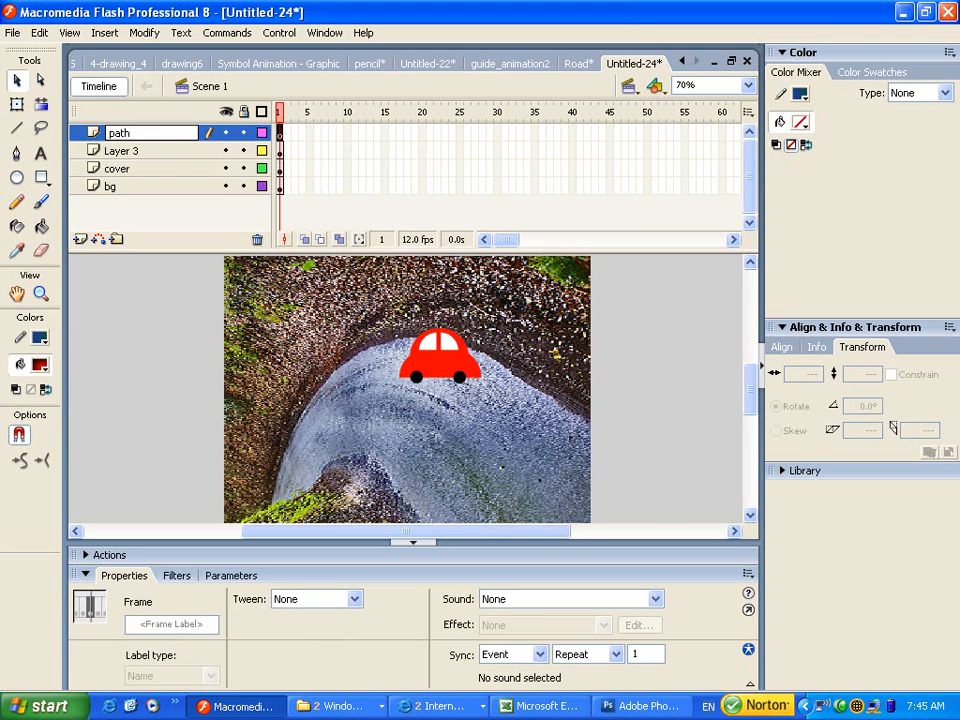
{"action": "type", "text": "ath"}
{"action": "left_click", "coordinate": [87, 139]}
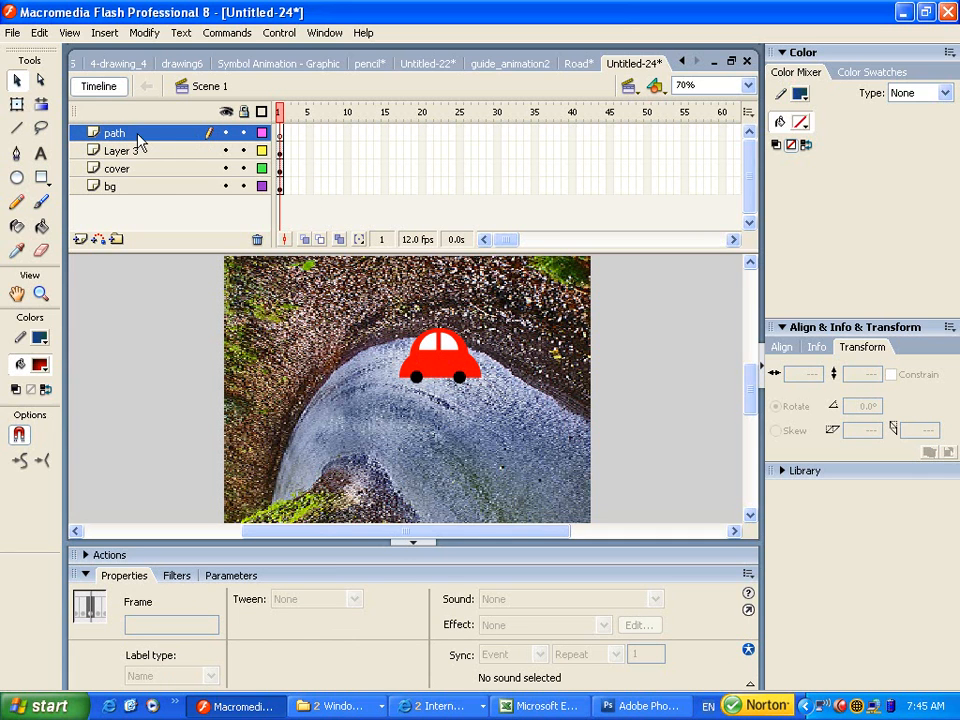
{"action": "left_click_drag", "start_coordinate": [393, 424], "coordinate": [371, 361]}
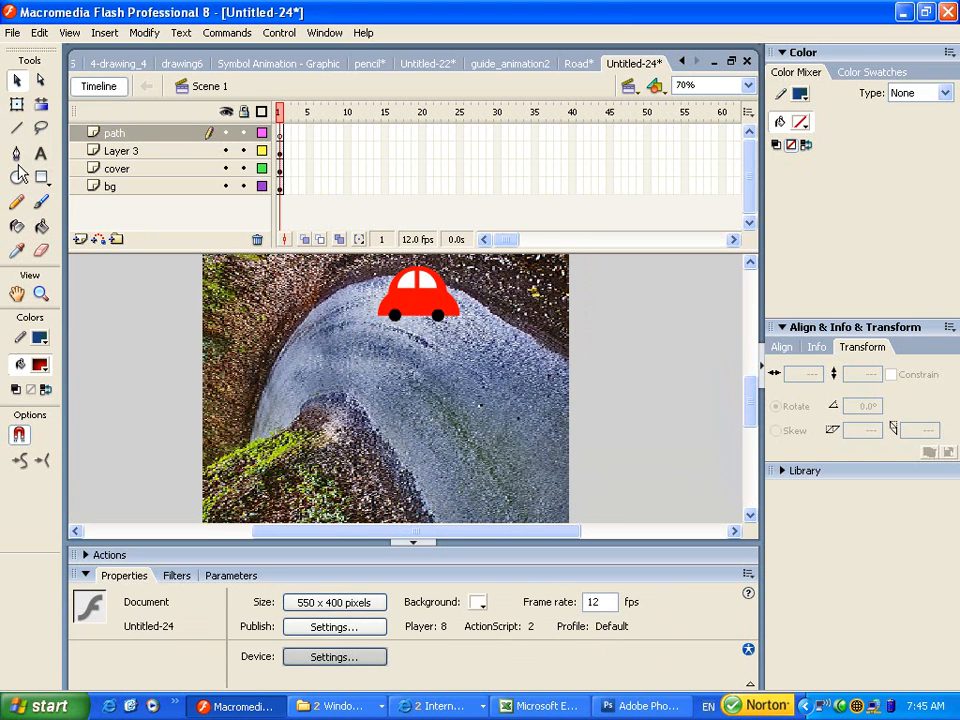
Draw a smoothed pencil curve along the road, extending past the photo's right edge.
{"action": "left_click", "coordinate": [16, 202]}
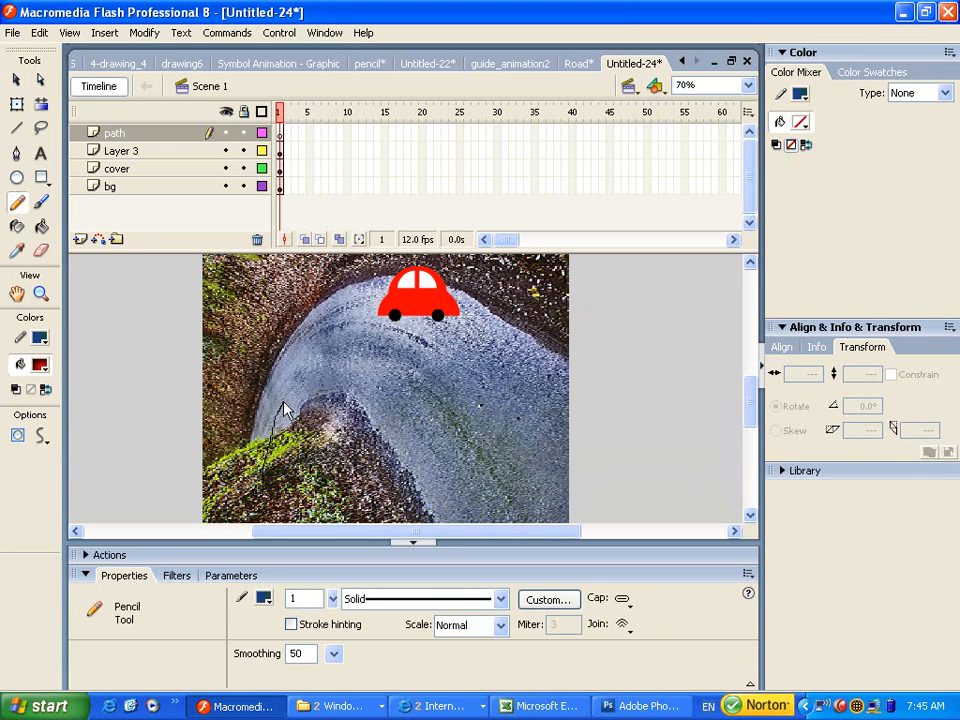
{"action": "left_click_drag", "start_coordinate": [371, 351], "coordinate": [430, 372]}
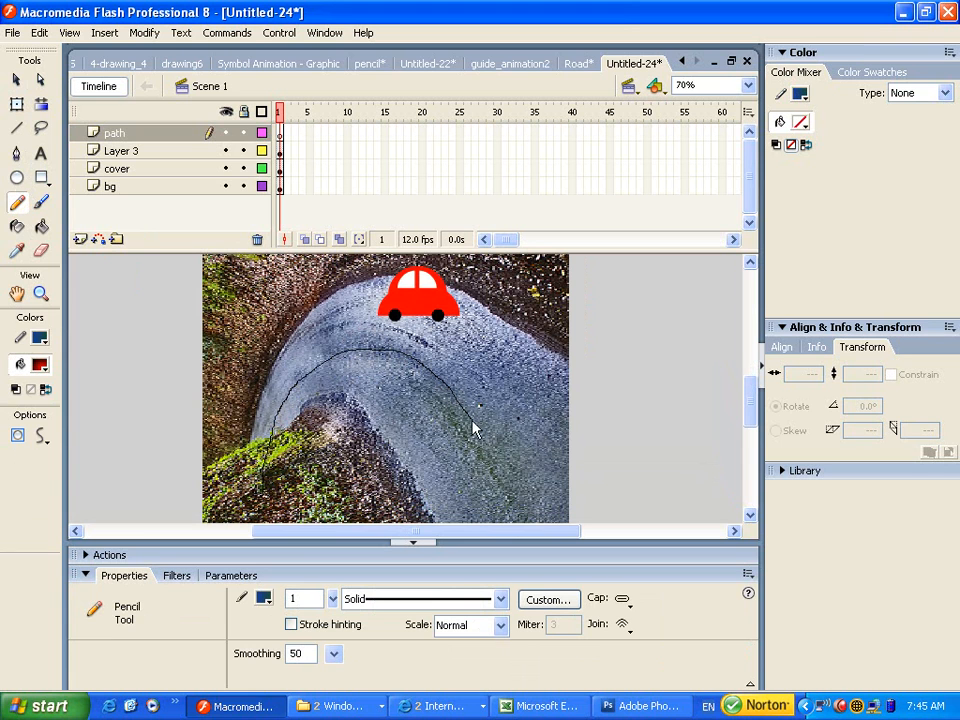
{"action": "left_click_drag", "start_coordinate": [648, 470], "coordinate": [648, 470]}
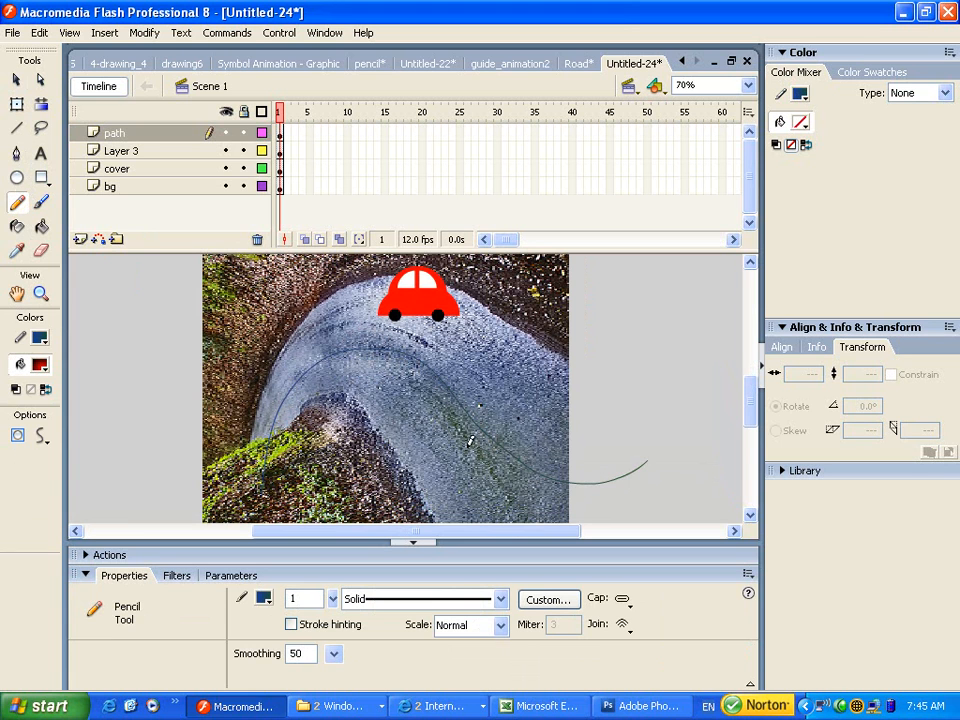
{"action": "left_click", "coordinate": [41, 435]}
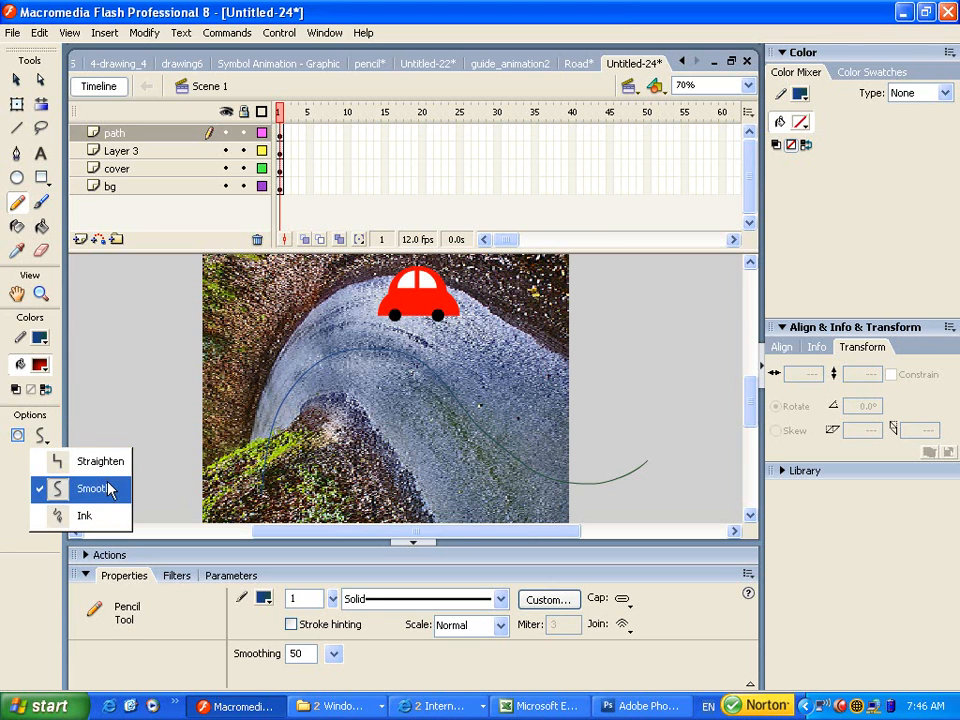
{"action": "left_click", "coordinate": [16, 80]}
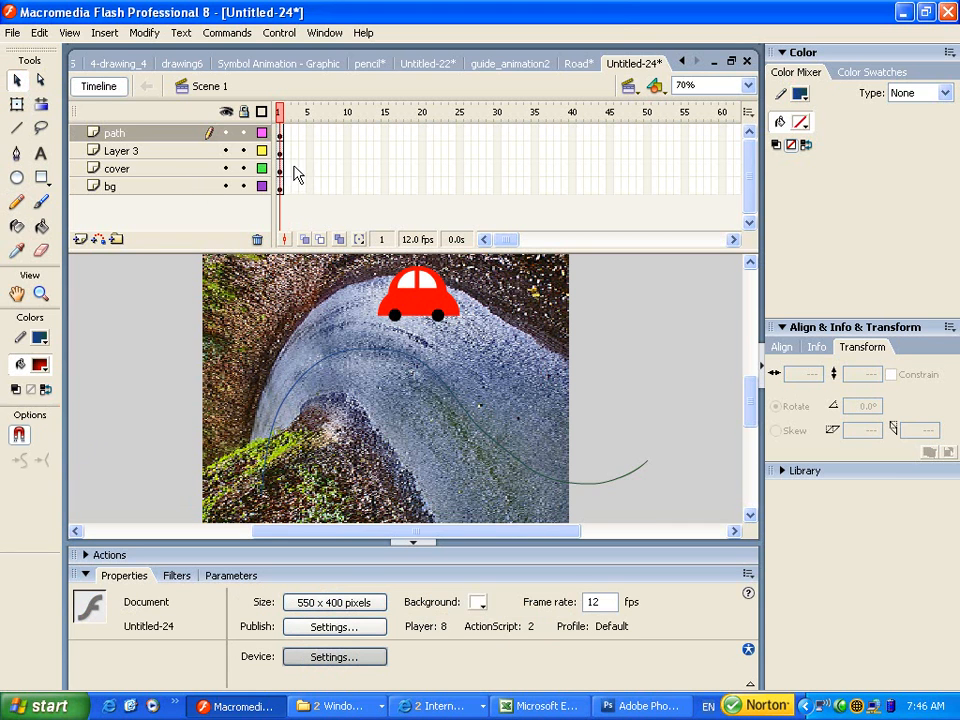
Rename Layer 3 to car.
{"action": "left_click", "coordinate": [118, 151]}
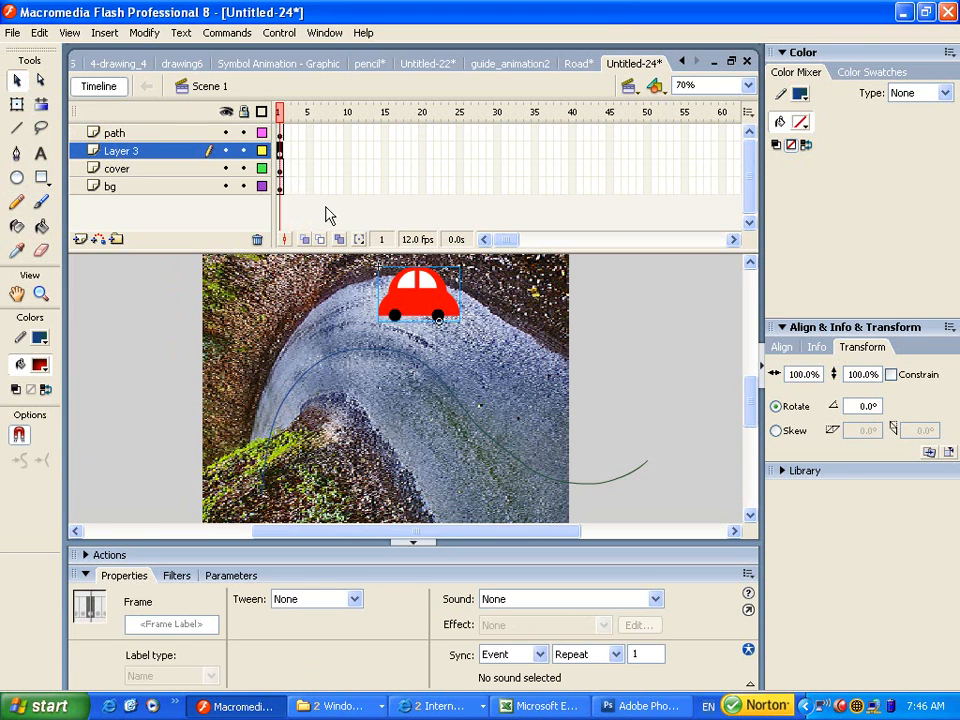
{"action": "double_click", "coordinate": [116, 151]}
{"action": "type", "text": "car"}
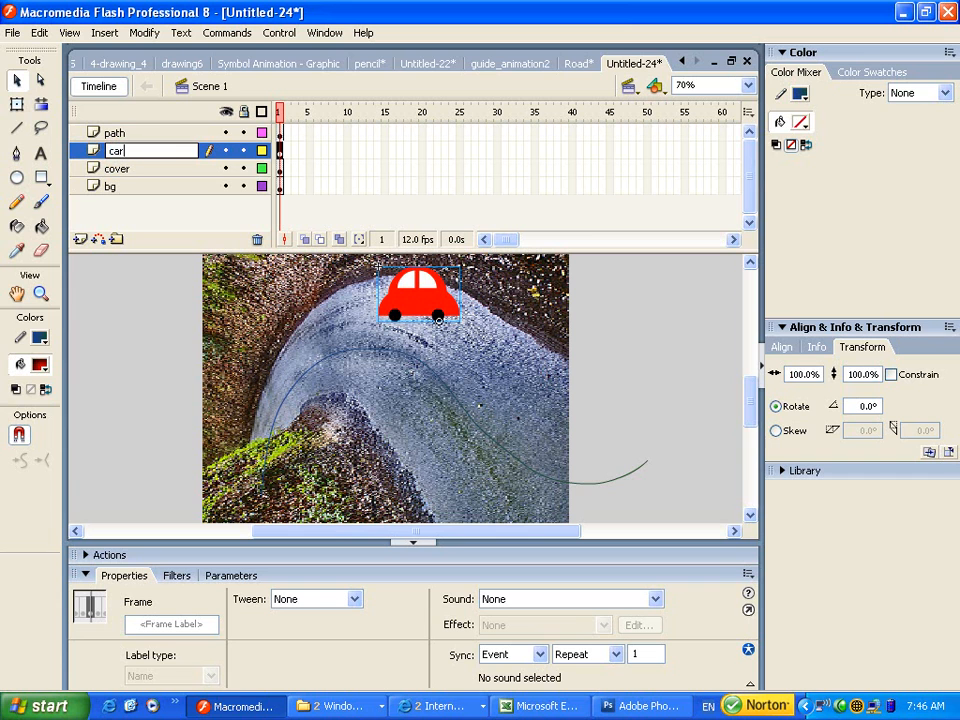
{"action": "left_click", "coordinate": [82, 140]}
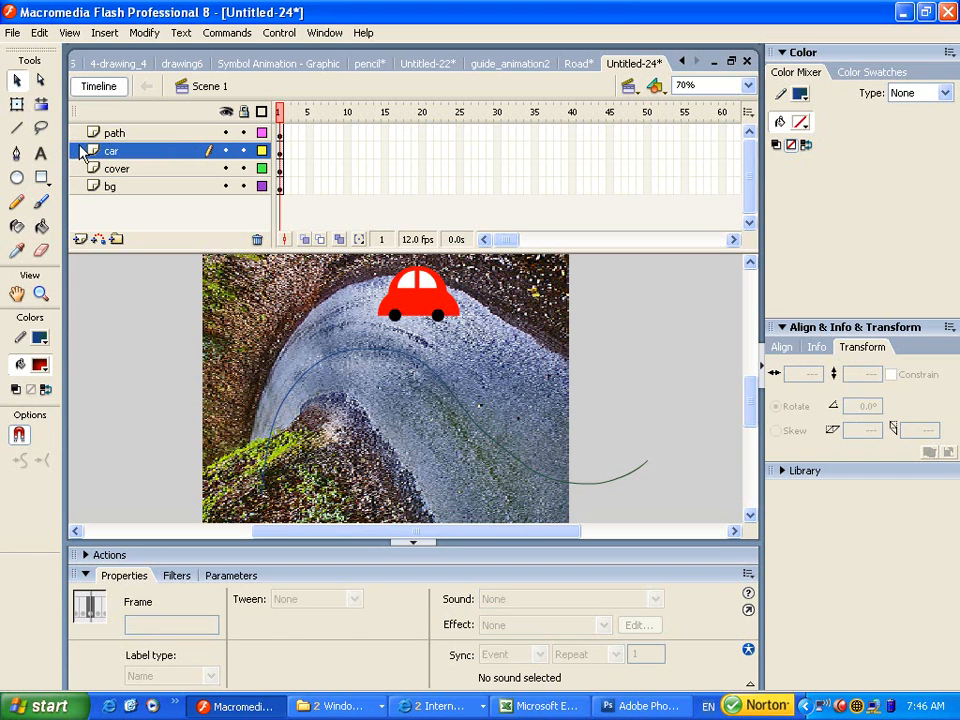
Add keyframes at frame 20 on the car and path layers.
{"action": "left_click", "coordinate": [422, 150]}
{"action": "key", "text": "F6"}
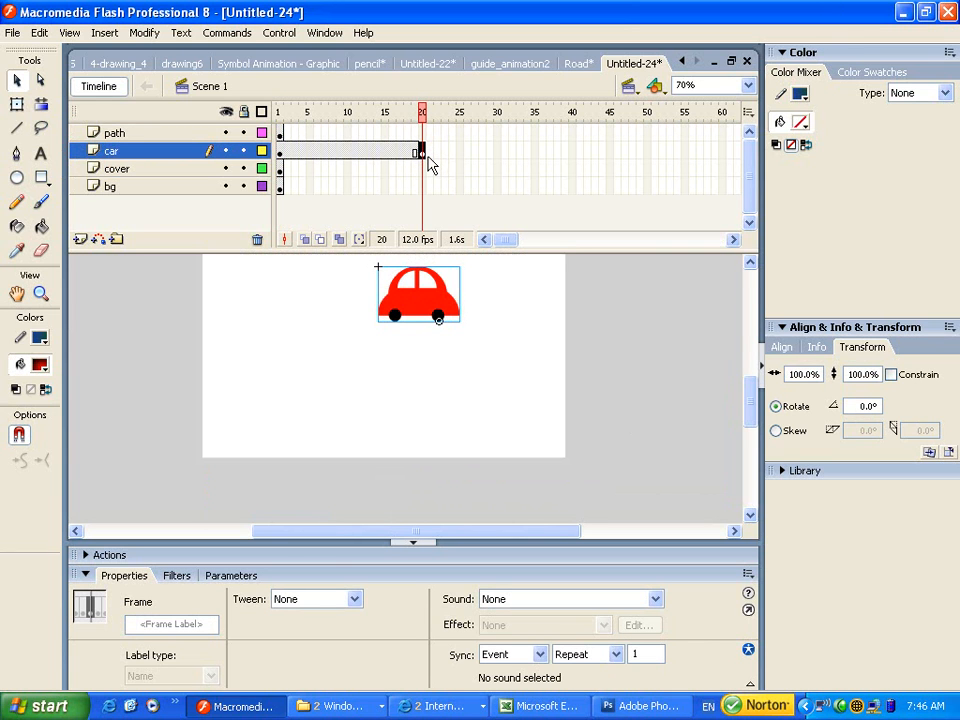
{"action": "left_click", "coordinate": [281, 130]}
{"action": "left_click", "coordinate": [282, 134]}
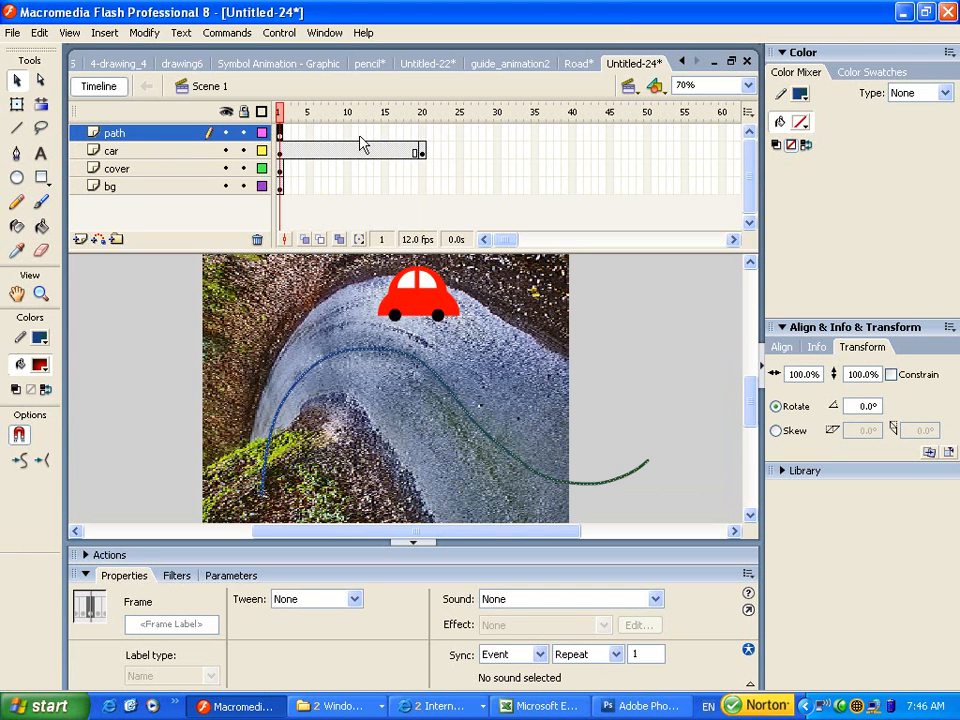
{"action": "left_click", "coordinate": [423, 135]}
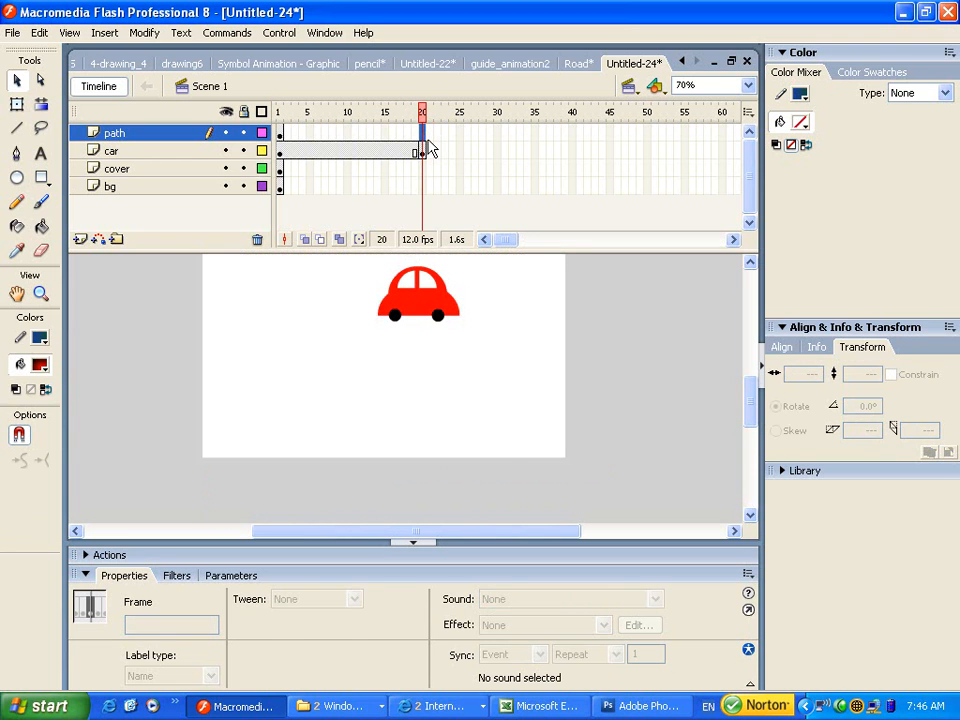
{"action": "key", "text": "F6"}
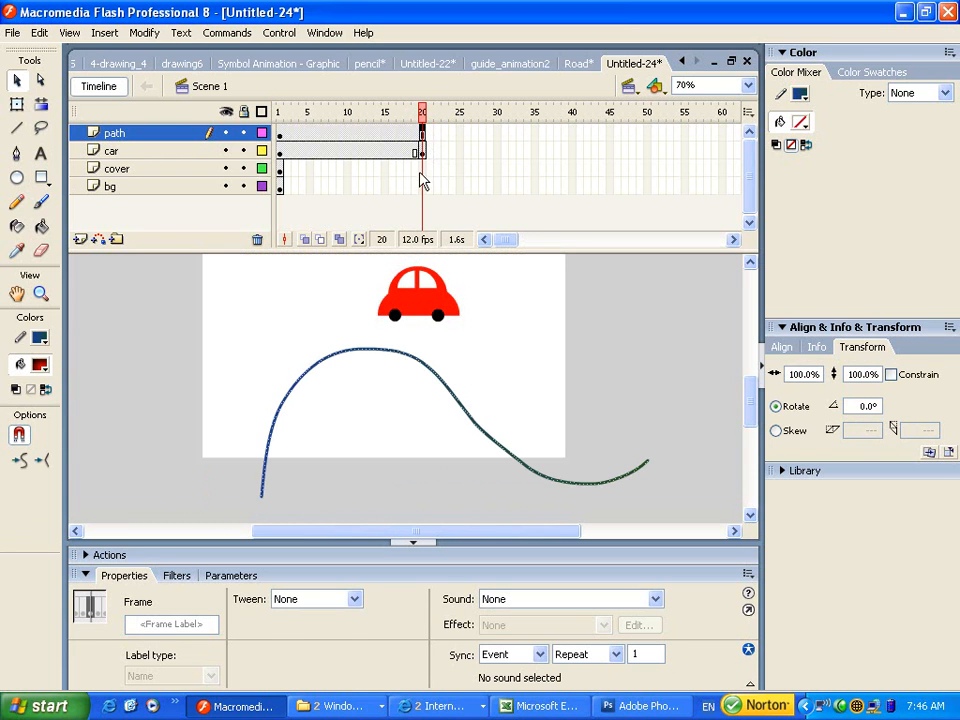
Extend the cover and bg layers to frame 20 with F5.
{"action": "left_click", "coordinate": [423, 173]}
{"action": "left_click_drag", "start_coordinate": [423, 173], "coordinate": [424, 189]}
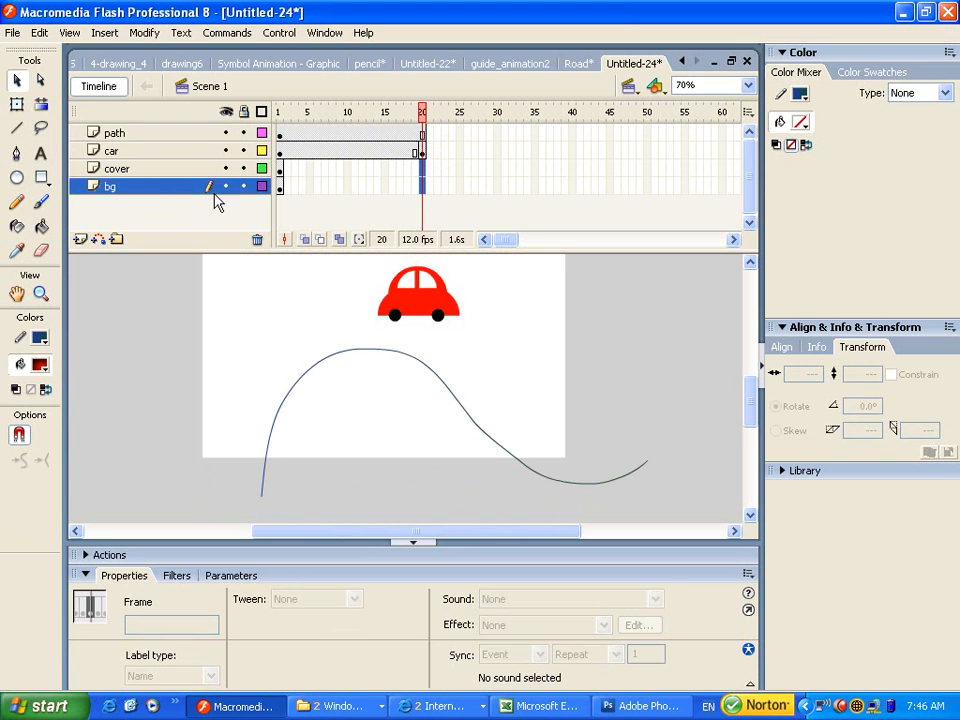
{"action": "key", "text": "F5"}
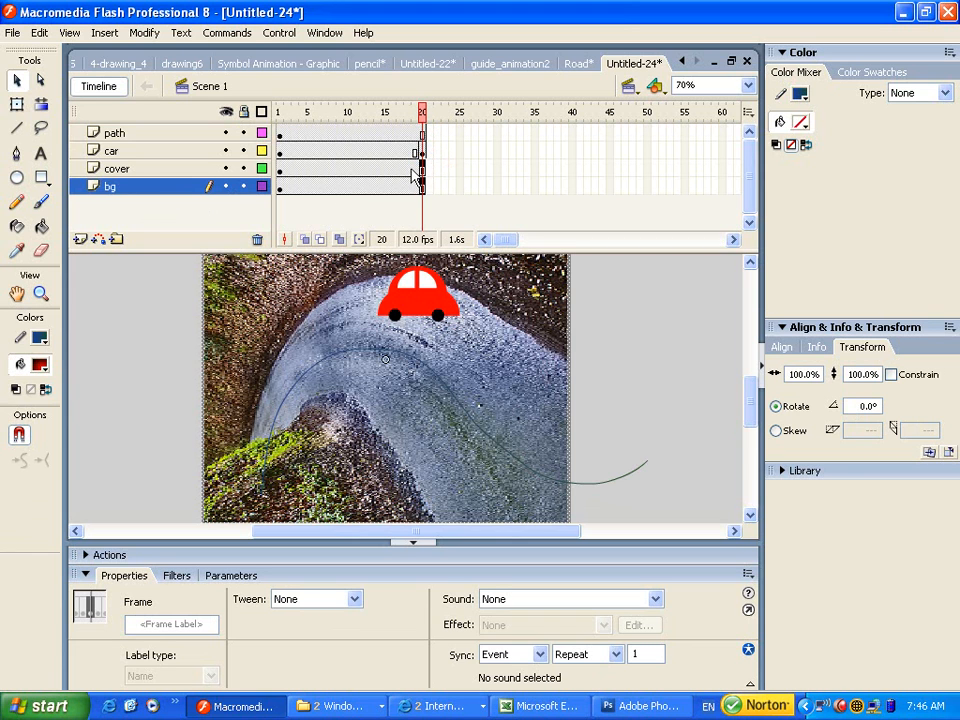
Move the car to the lower-left path start on frame 1 and drag cover to the top layer.
{"action": "left_click", "coordinate": [324, 168]}
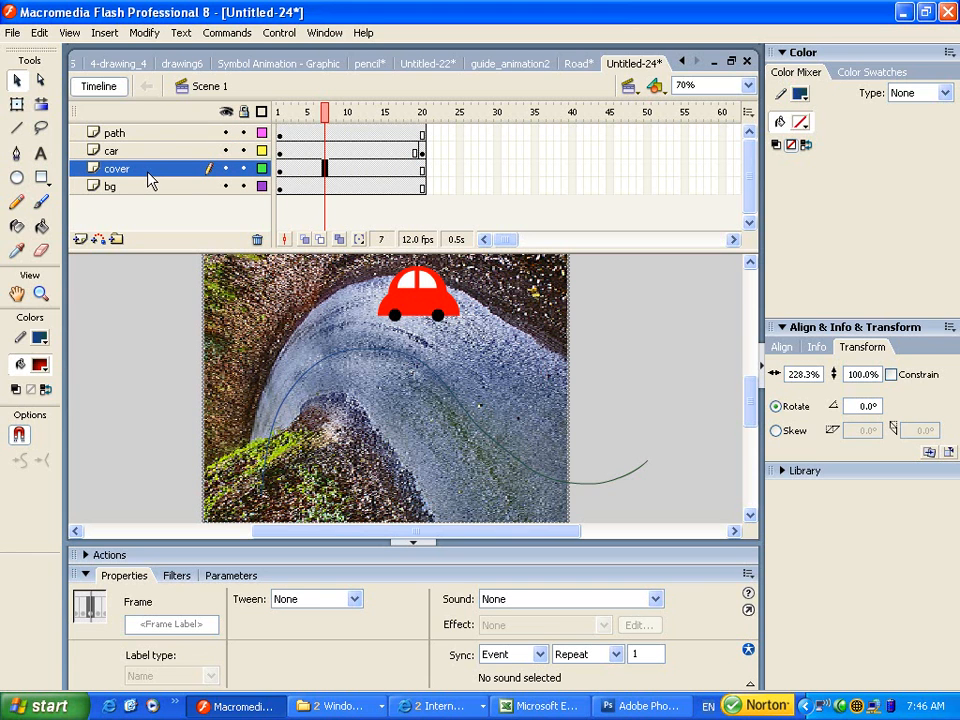
{"action": "left_click", "coordinate": [148, 172]}
{"action": "left_click", "coordinate": [140, 152]}
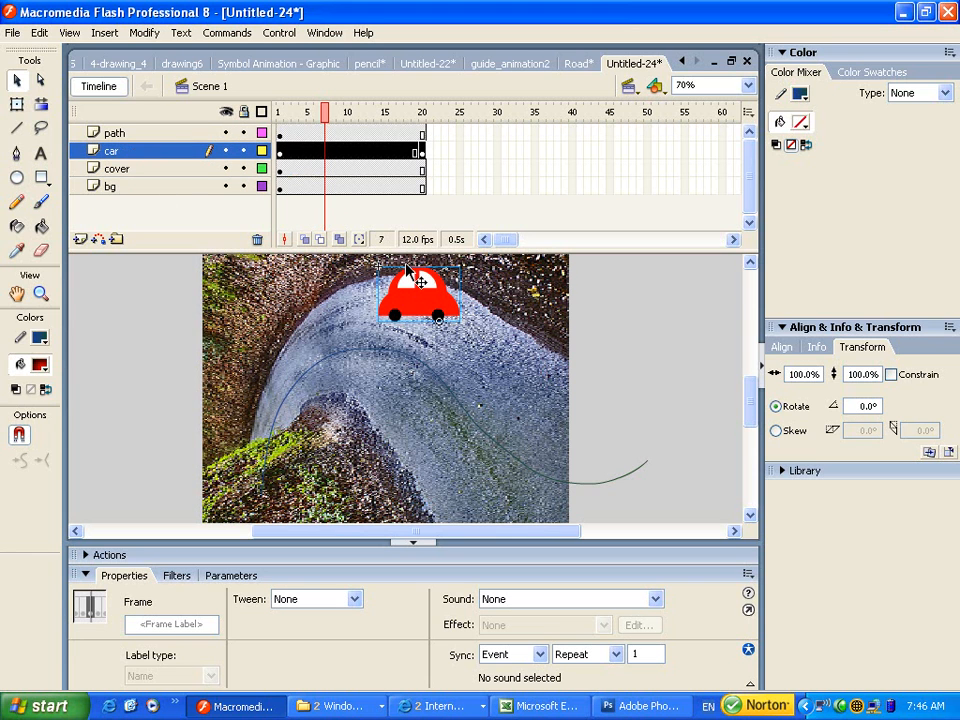
{"action": "left_click", "coordinate": [281, 151]}
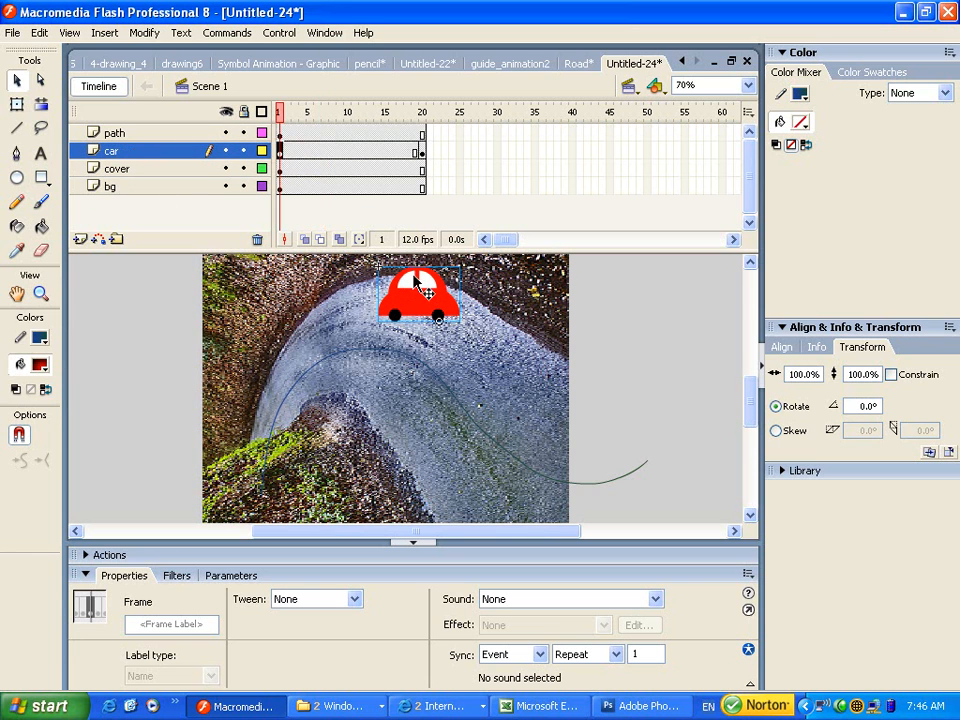
{"action": "left_click_drag", "start_coordinate": [408, 288], "coordinate": [232, 461]}
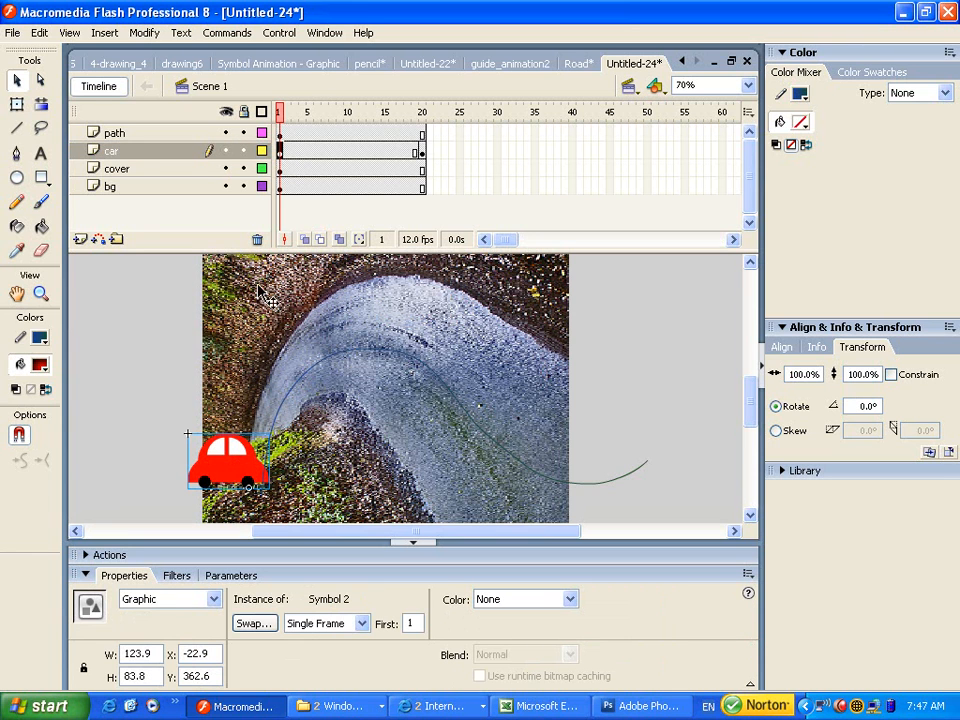
{"action": "left_click", "coordinate": [122, 170]}
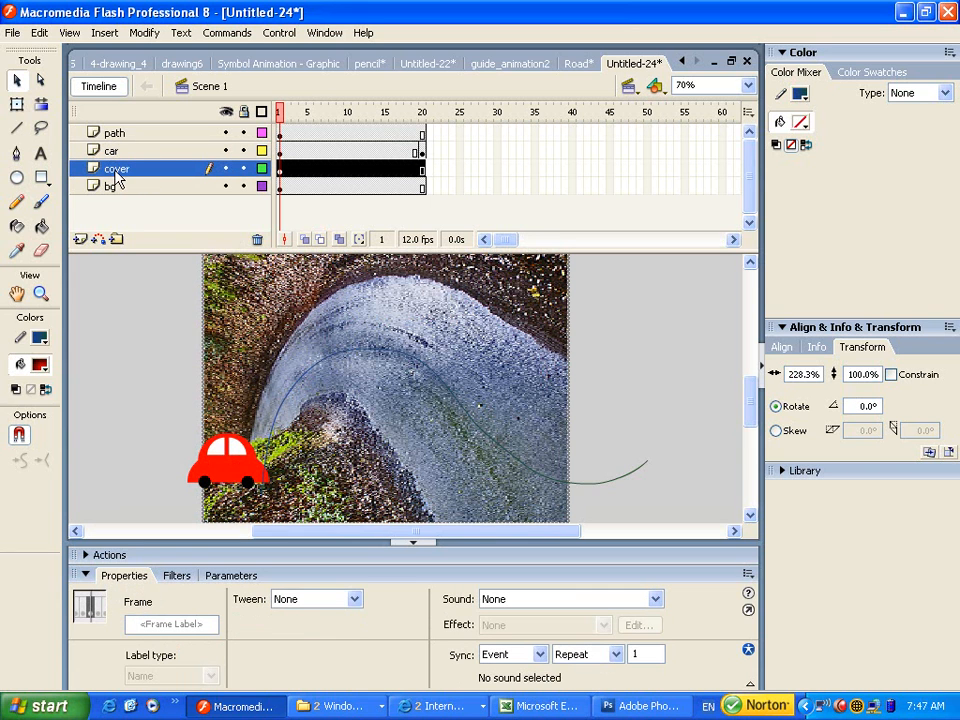
{"action": "left_click_drag", "start_coordinate": [117, 177], "coordinate": [117, 138]}
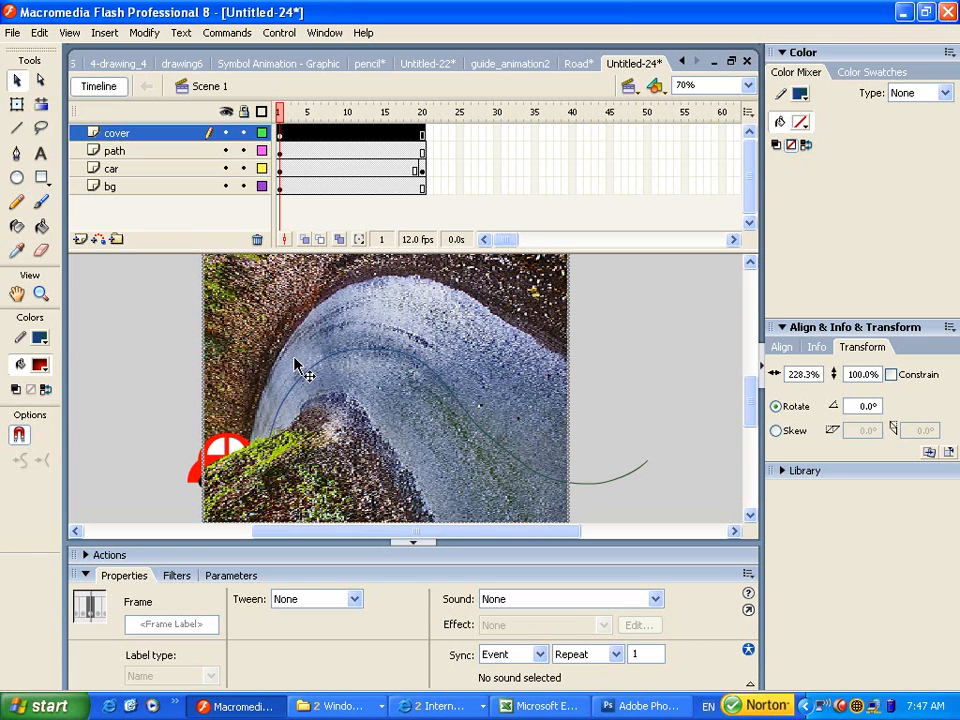
Hide the cover layer and snap the frame-1 car to the path's lower-left start (X -3.0, Y 377.1).
{"action": "left_click", "coordinate": [125, 155]}
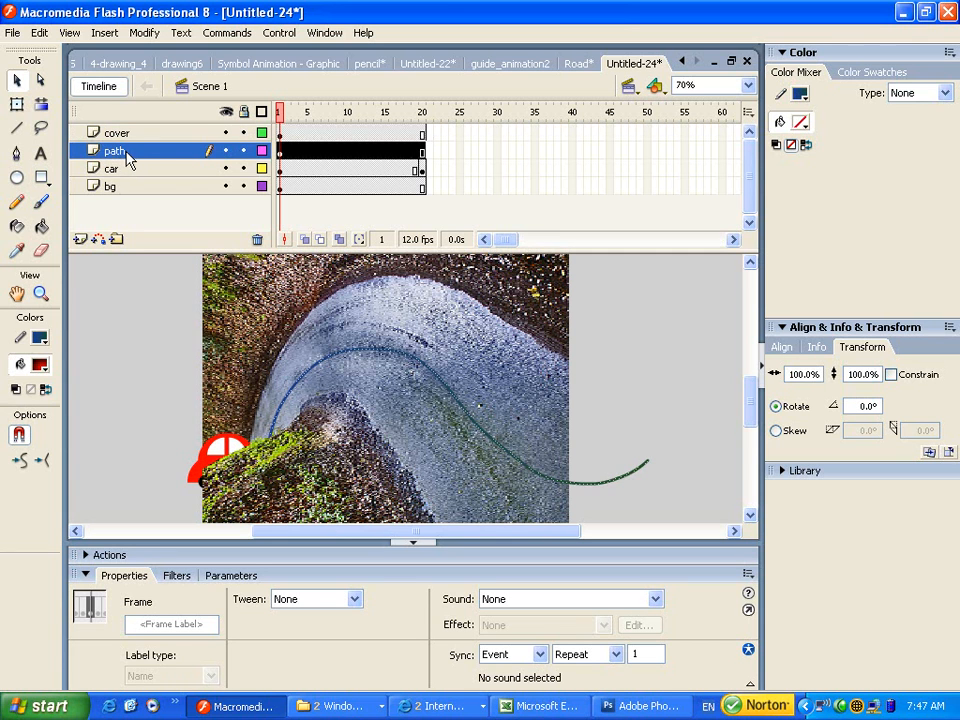
{"action": "left_click", "coordinate": [226, 133]}
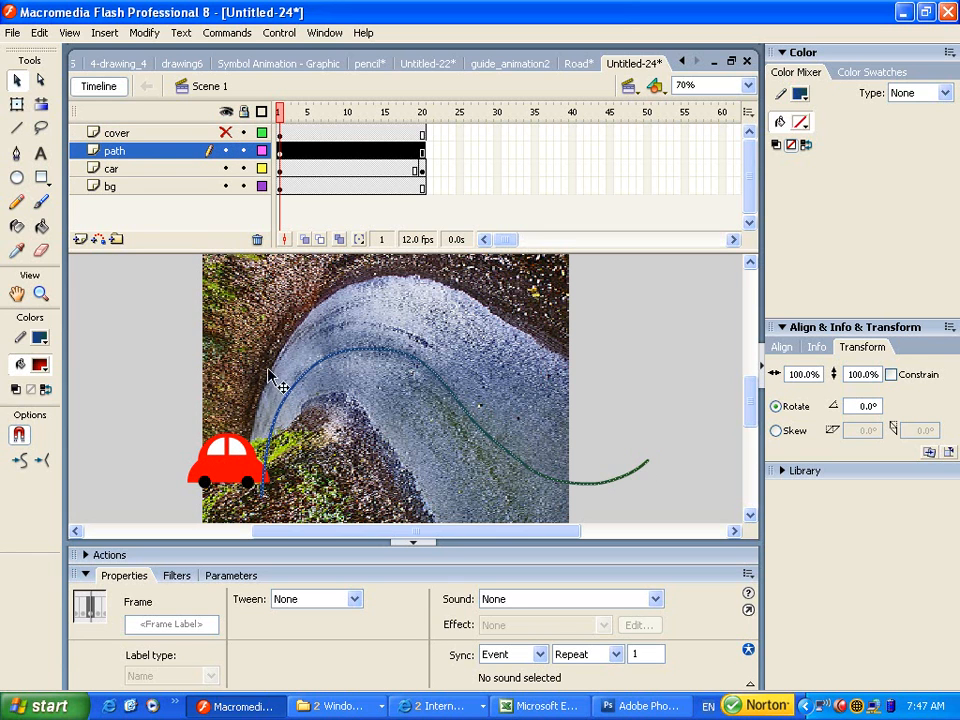
{"action": "left_click", "coordinate": [281, 170]}
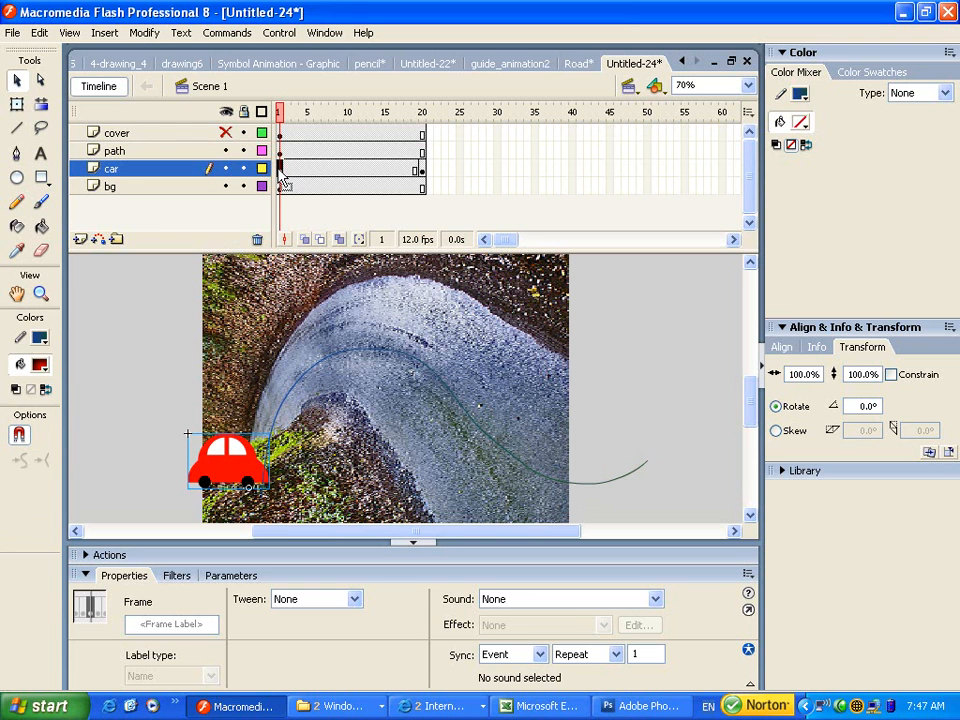
{"action": "left_click_drag", "start_coordinate": [243, 468], "coordinate": [264, 498]}
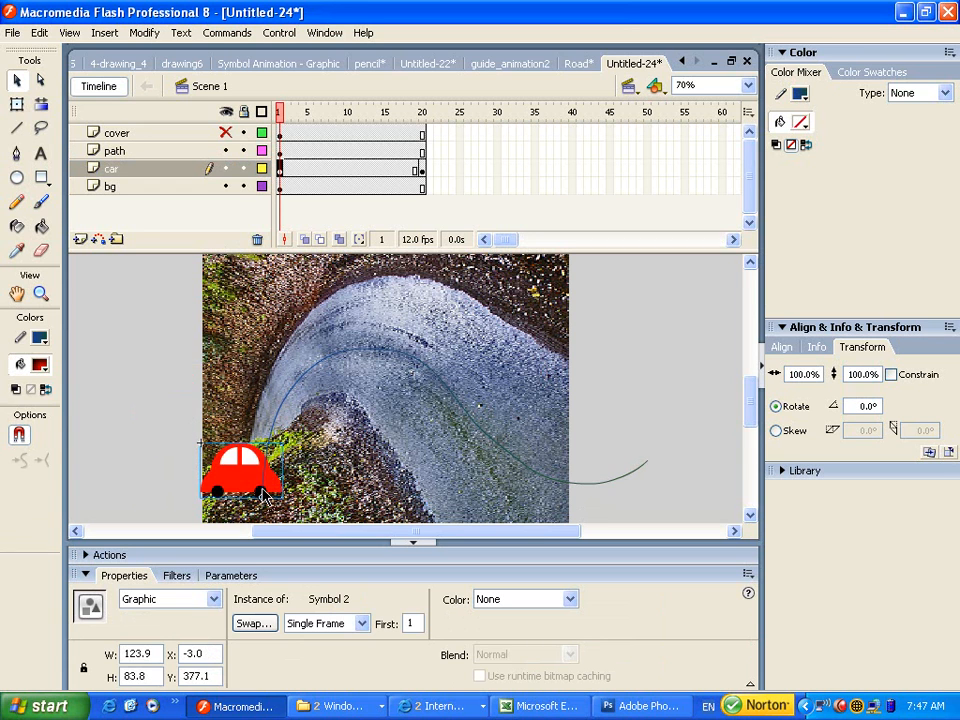
On frame 20, move the car to the right end of the curved path.
{"action": "left_click", "coordinate": [421, 170]}
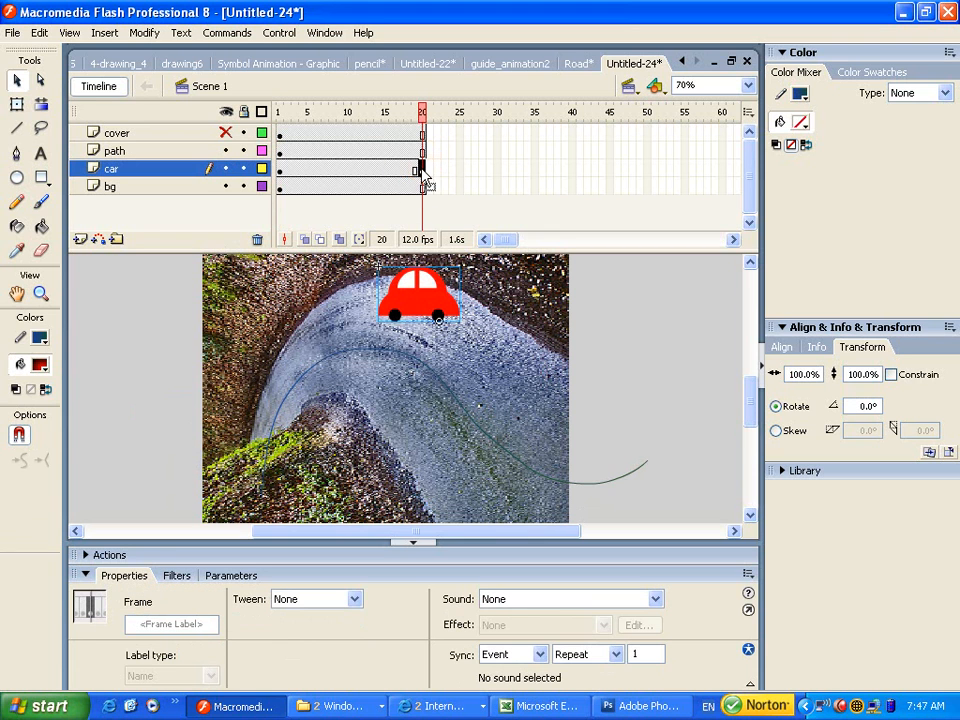
{"action": "left_click_drag", "start_coordinate": [440, 325], "coordinate": [650, 465]}
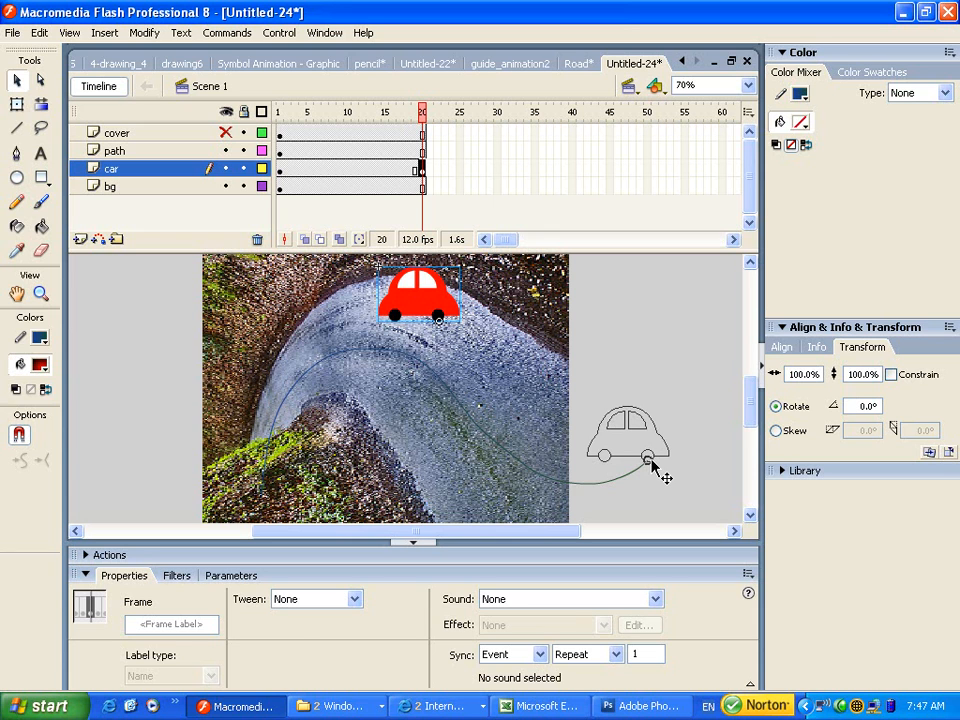
{"action": "left_click_drag", "start_coordinate": [650, 462], "coordinate": [650, 462]}
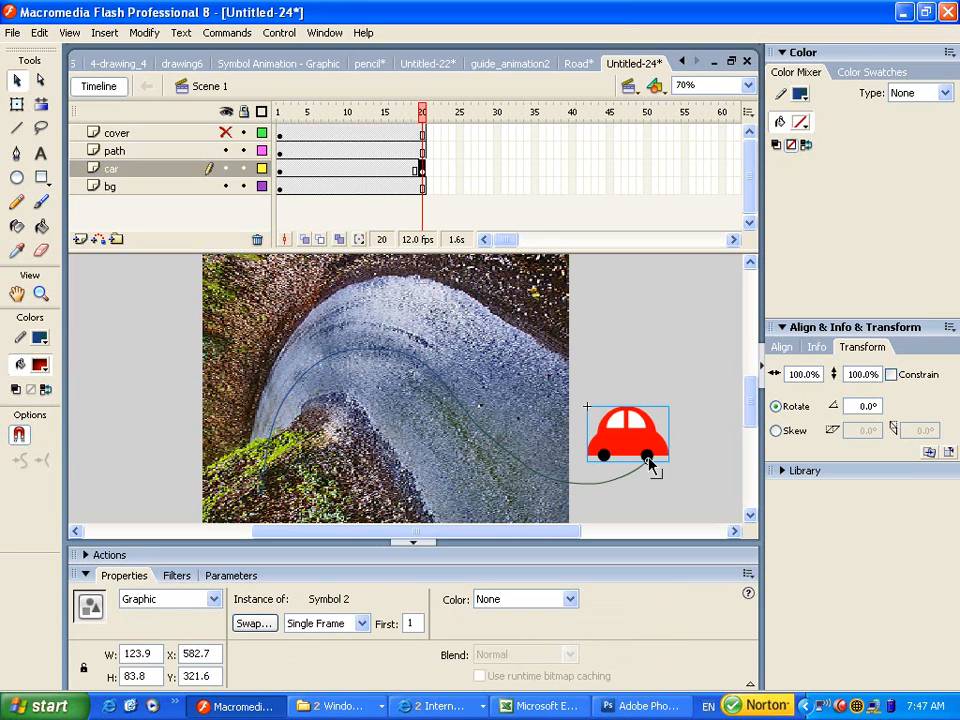
Add a motion tween spanning frames 1–20 on the car layer and preview it.
{"action": "left_click", "coordinate": [310, 168]}
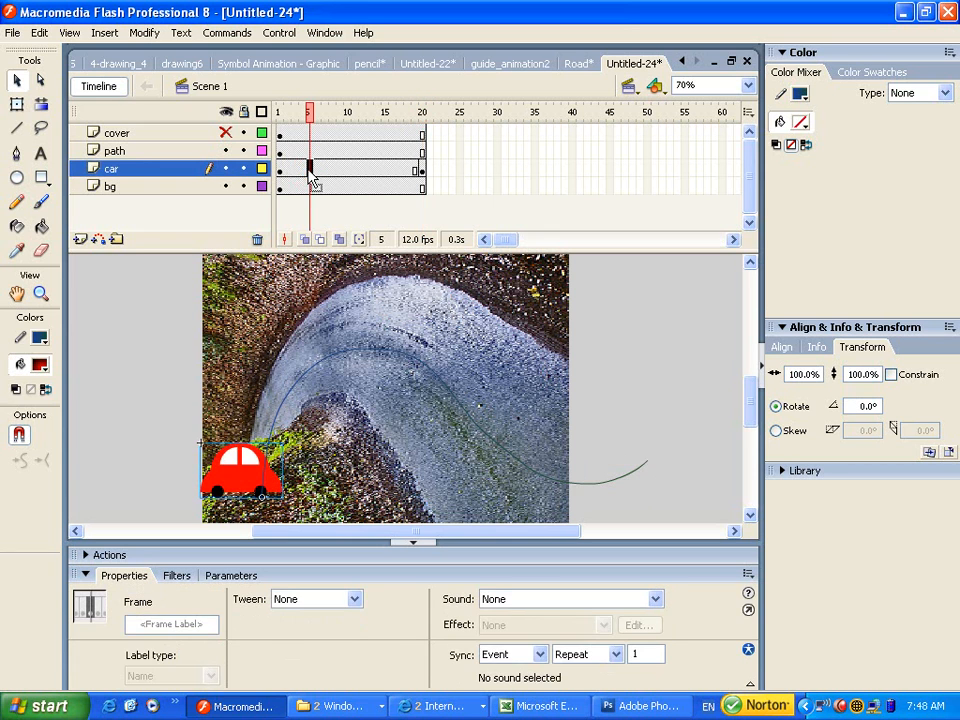
{"action": "right_click", "coordinate": [310, 168]}
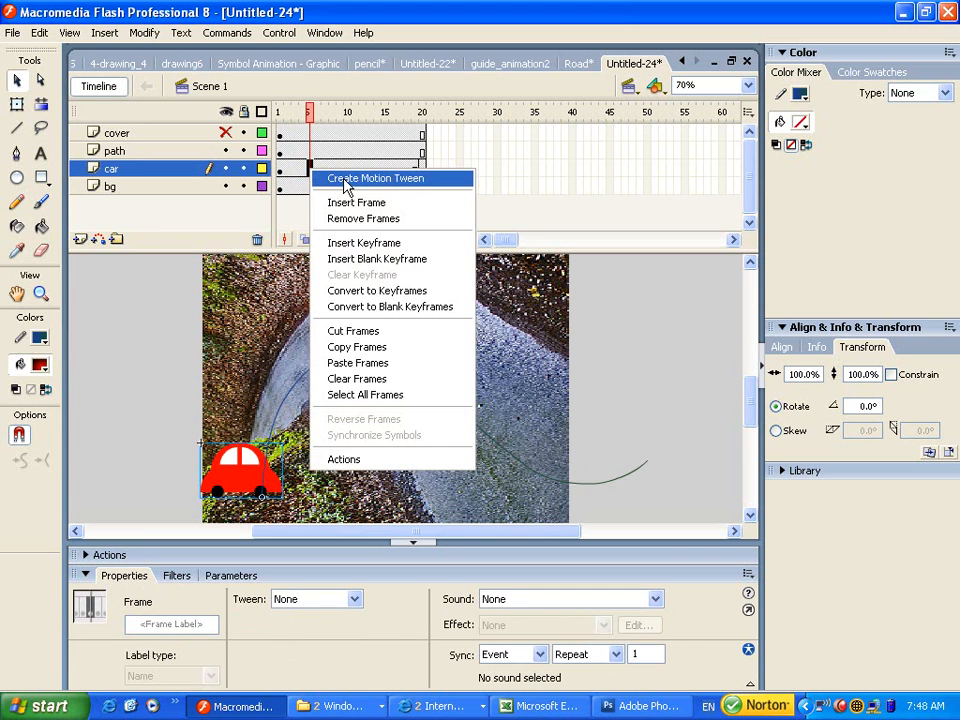
{"action": "left_click", "coordinate": [345, 178]}
{"action": "left_click_drag", "start_coordinate": [303, 122], "coordinate": [282, 170]}
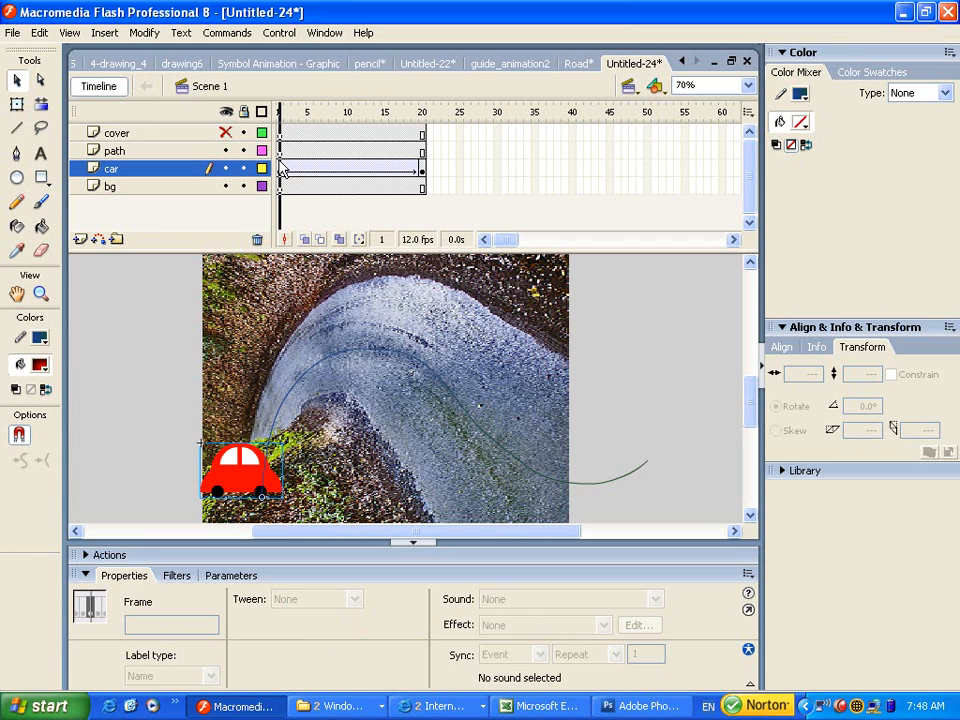
{"action": "left_click", "coordinate": [282, 170]}
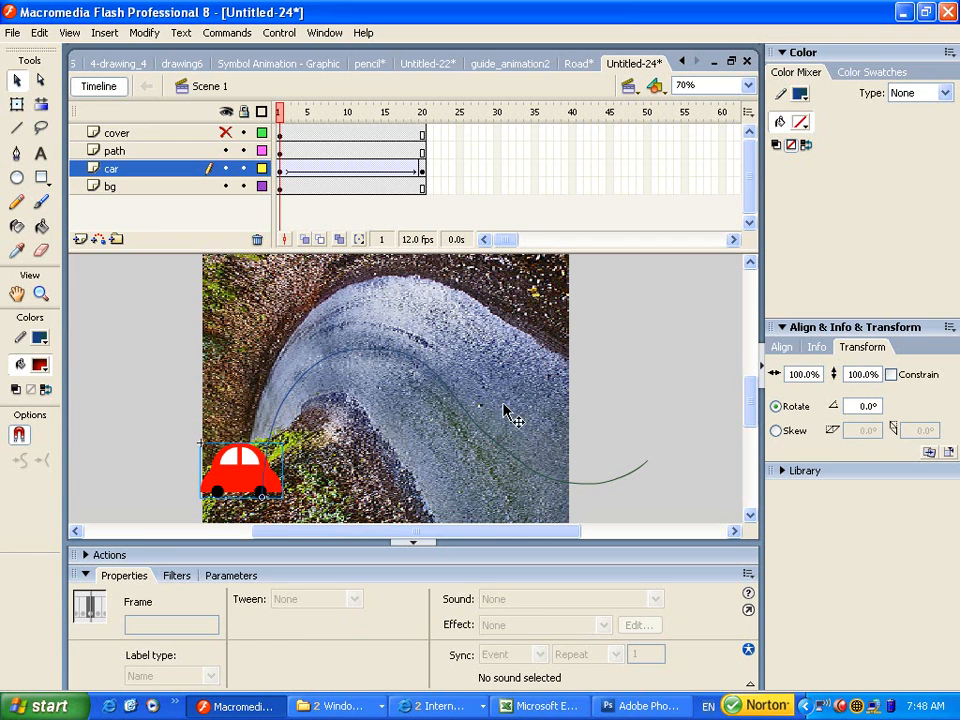
{"action": "left_click", "coordinate": [141, 153]}
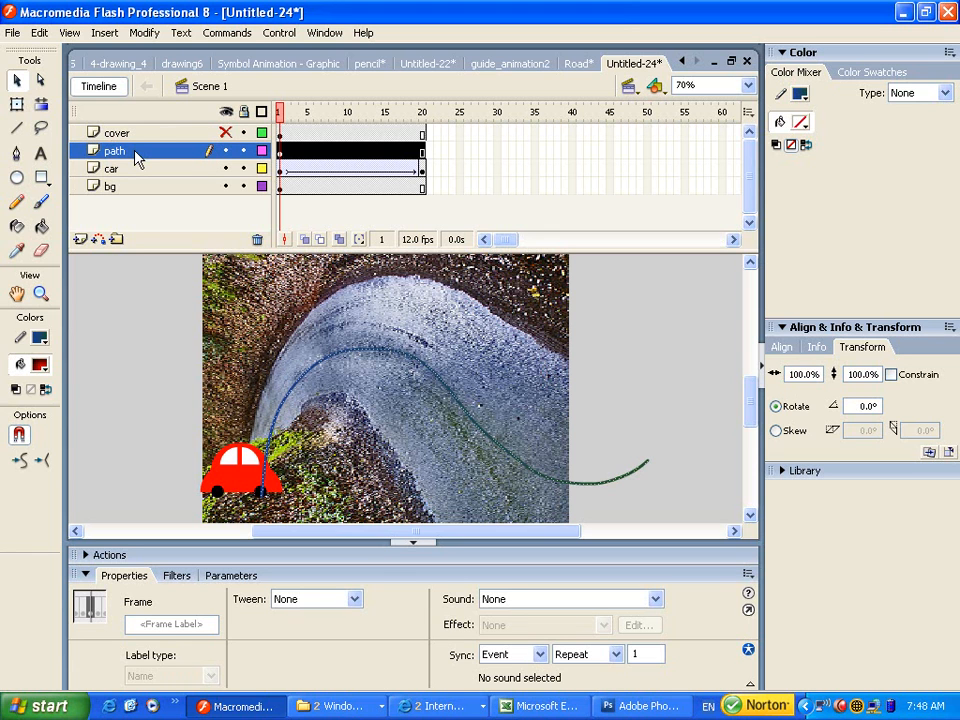
Convert the path layer into a guide layer above the tweened car layer.
{"action": "right_click", "coordinate": [140, 152]}
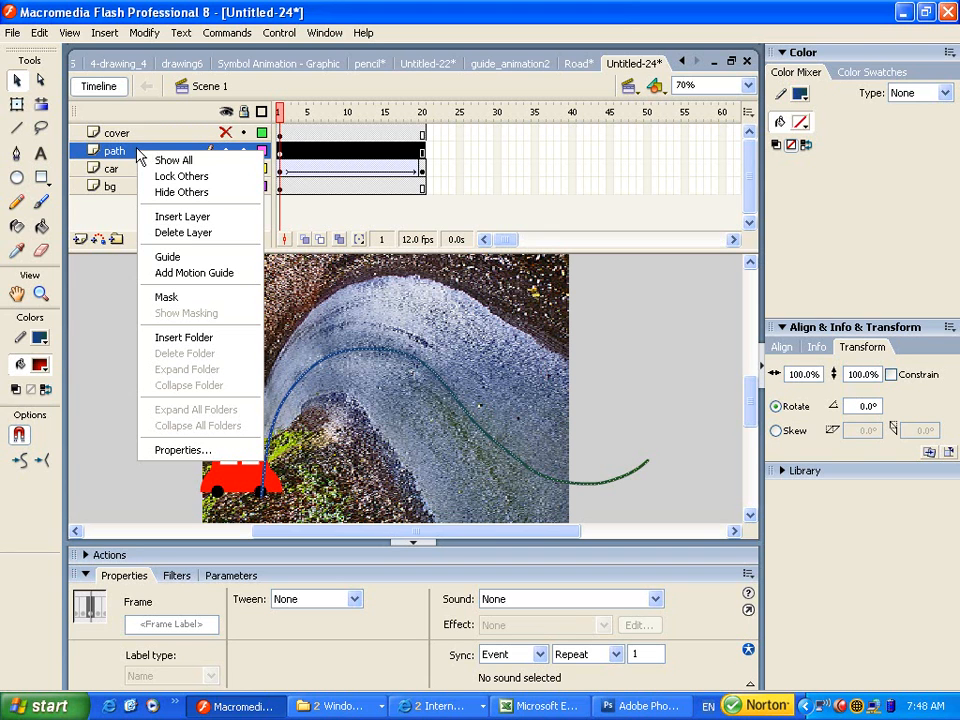
{"action": "left_click", "coordinate": [187, 258]}
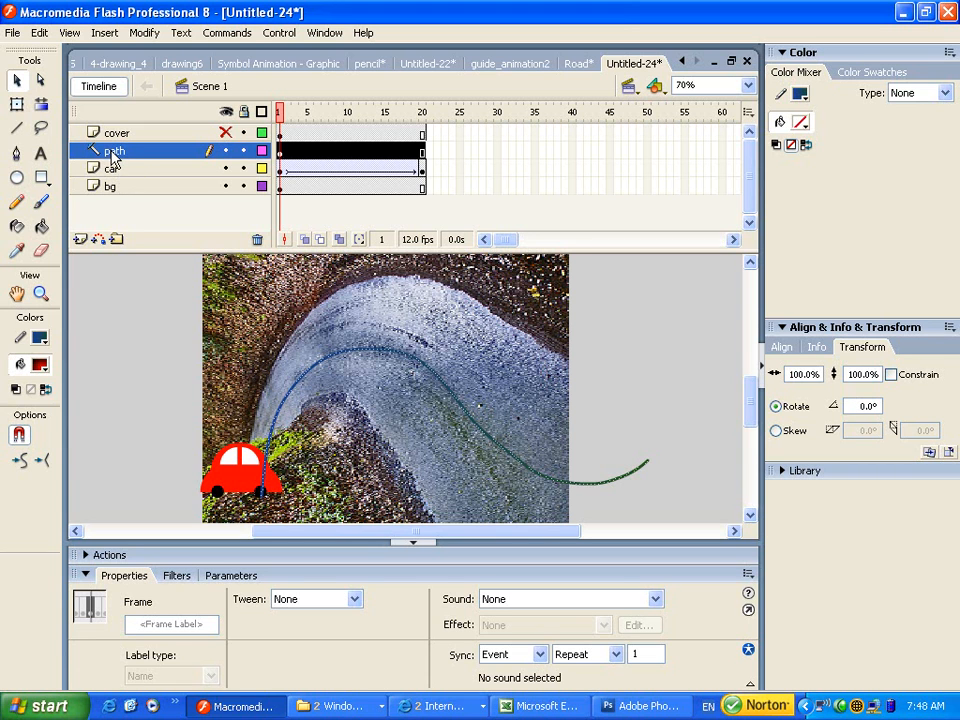
{"action": "left_click", "coordinate": [112, 169]}
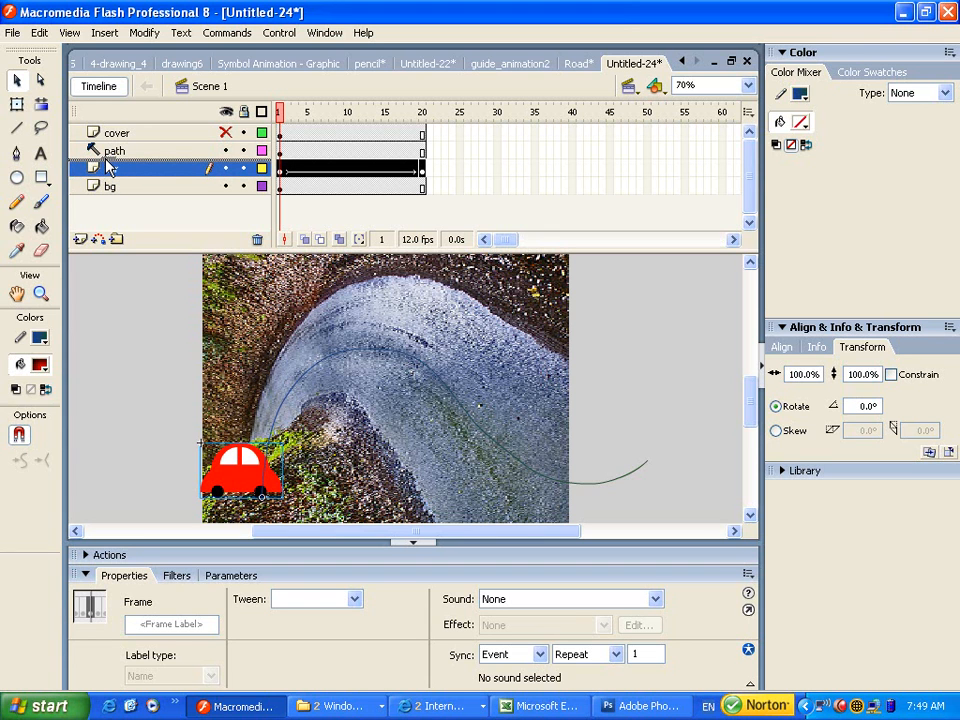
{"action": "left_click_drag", "start_coordinate": [109, 167], "coordinate": [107, 165]}
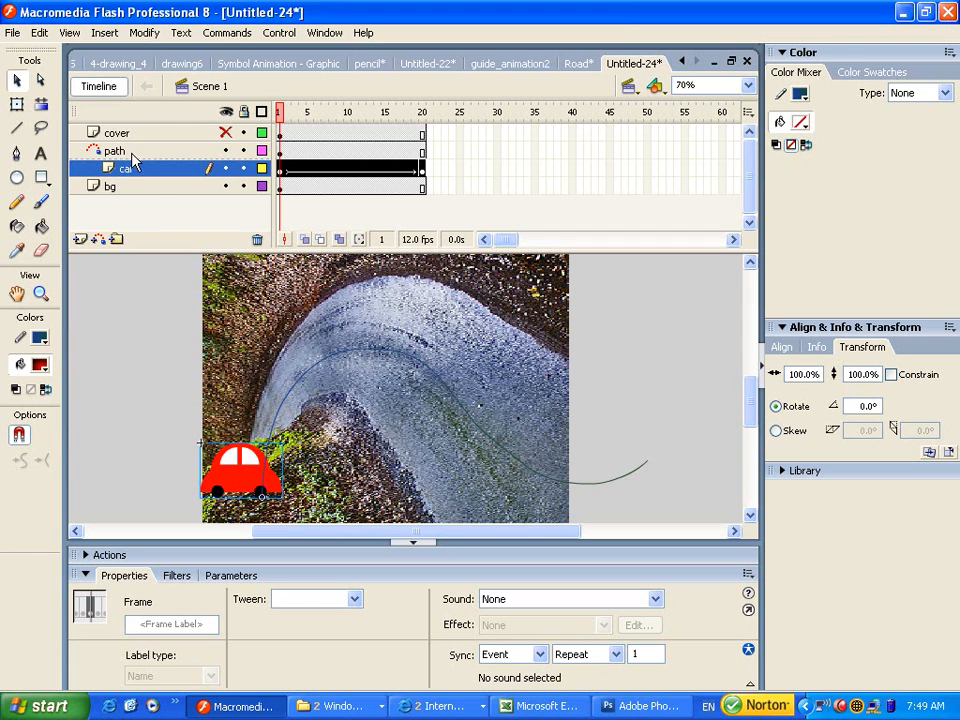
{"action": "left_click", "coordinate": [39, 32]}
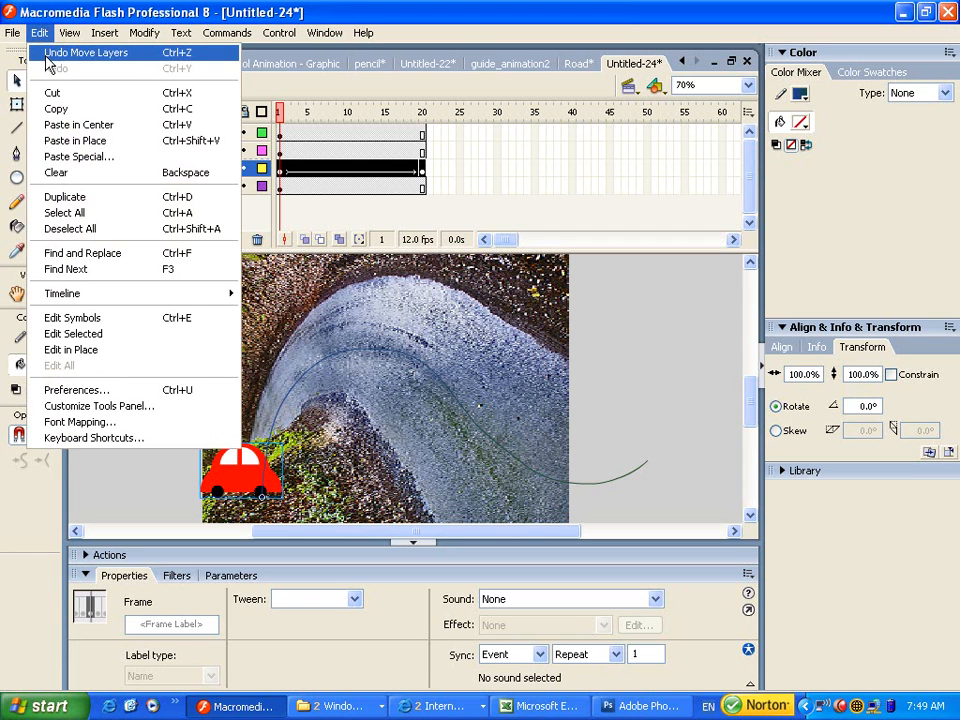
{"action": "left_click", "coordinate": [46, 54]}
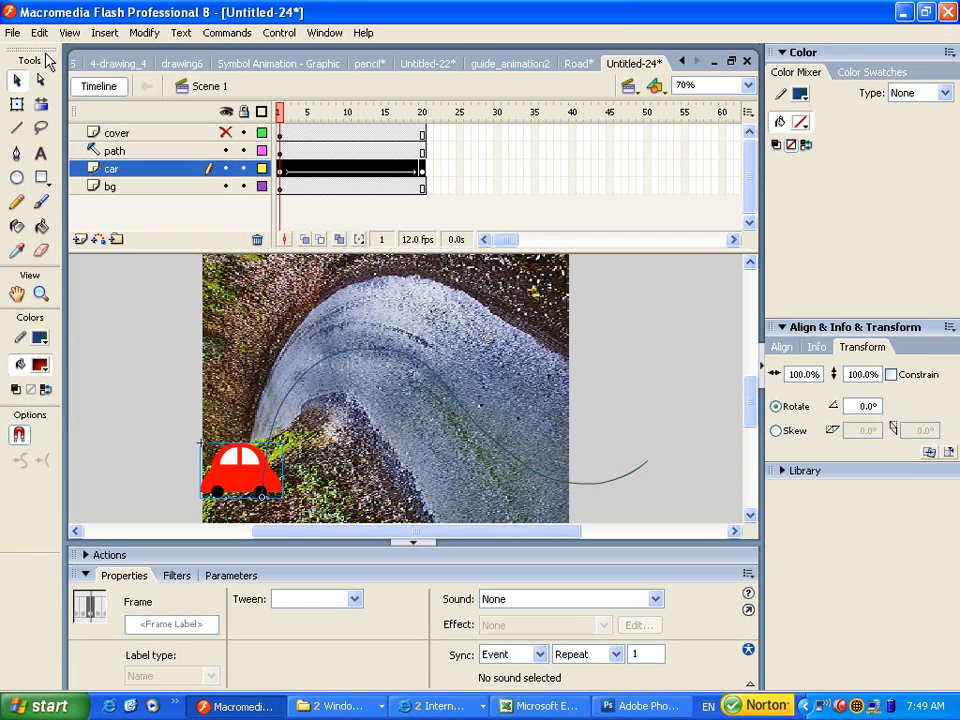
Set the car layer's type to Guided in Layer Properties and scrub to check the motion.
{"action": "right_click", "coordinate": [142, 173]}
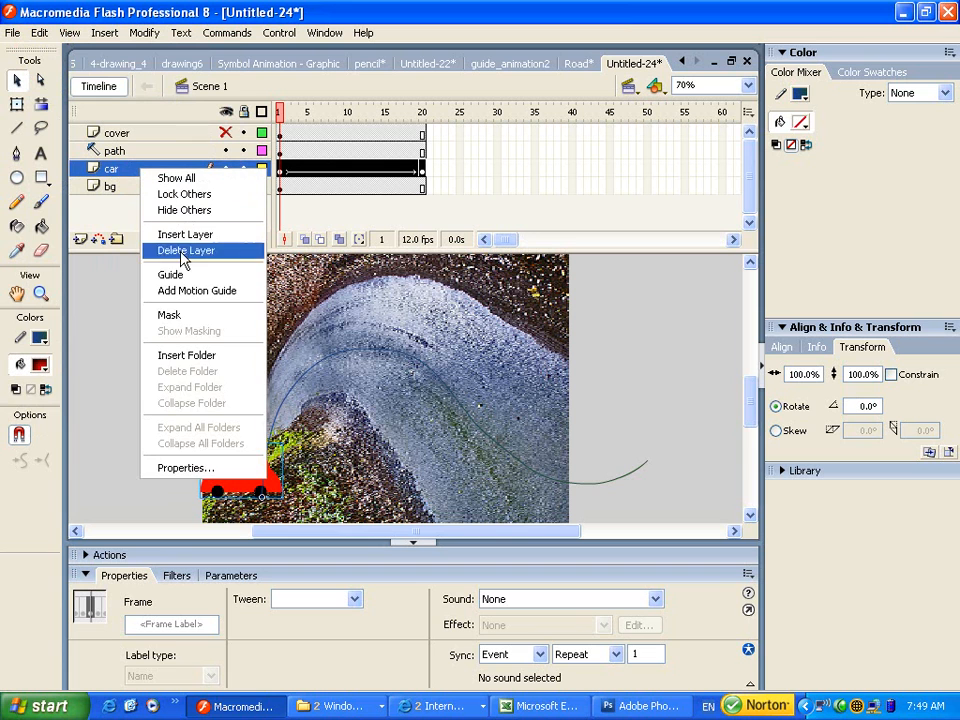
{"action": "left_click", "coordinate": [200, 470]}
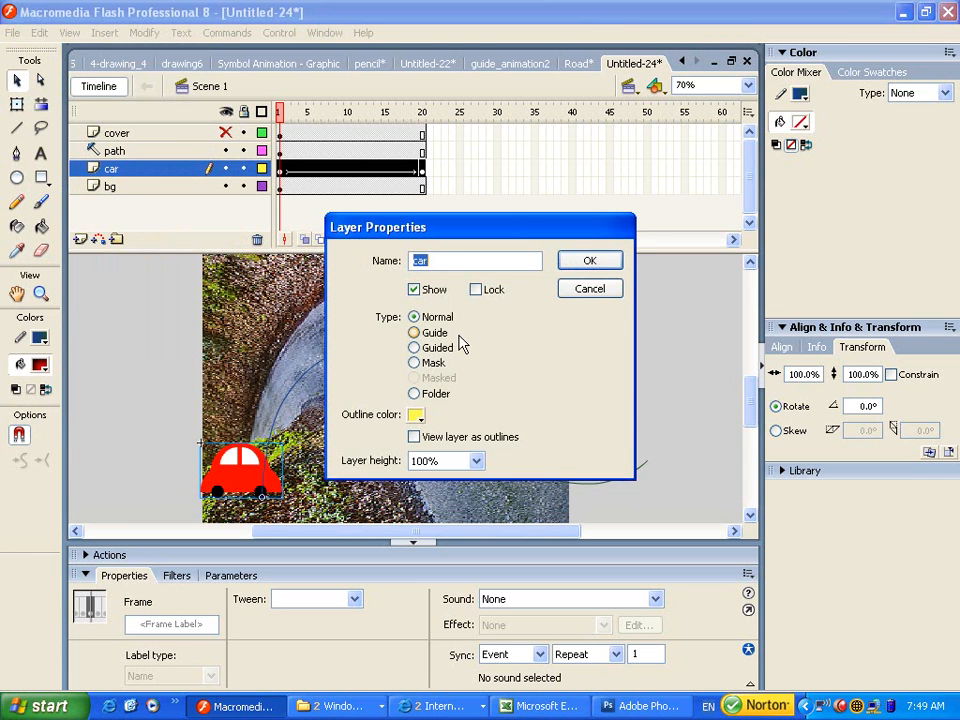
{"action": "left_click", "coordinate": [418, 347]}
{"action": "left_click", "coordinate": [567, 265]}
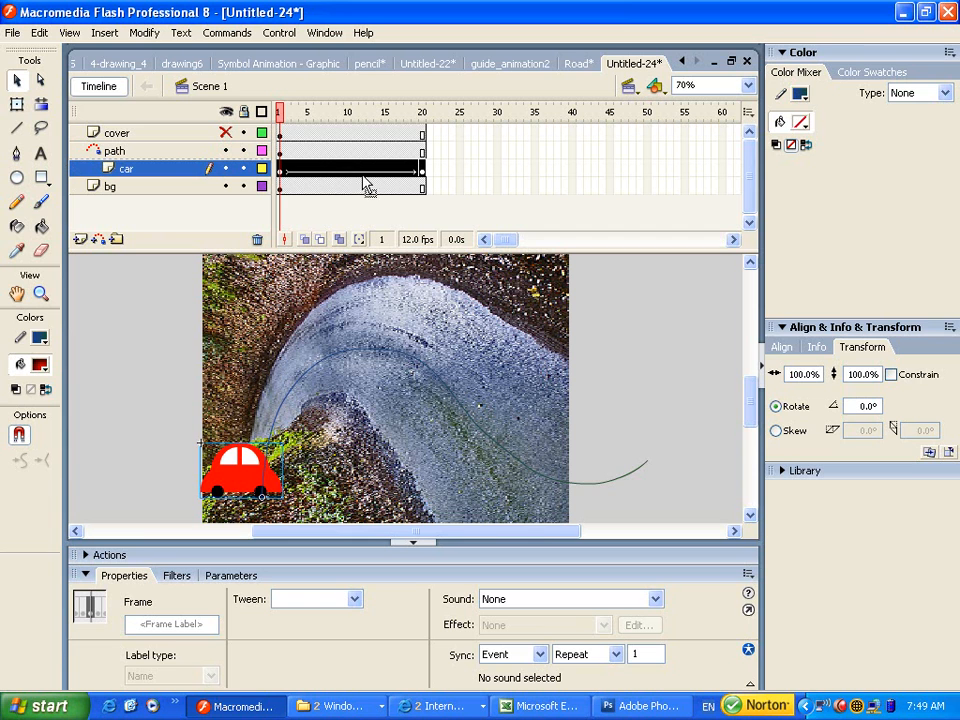
{"action": "left_click_drag", "start_coordinate": [282, 116], "coordinate": [298, 148]}
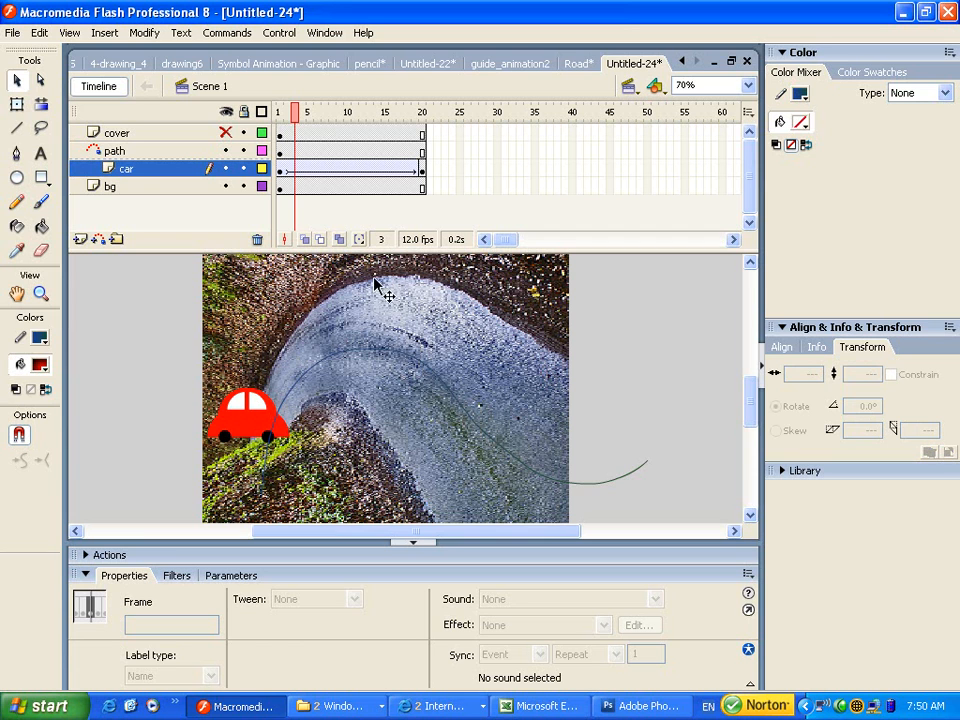
Rotate the frame-1 car to -90° with Free Transform so it points up the road.
{"action": "left_click", "coordinate": [281, 171]}
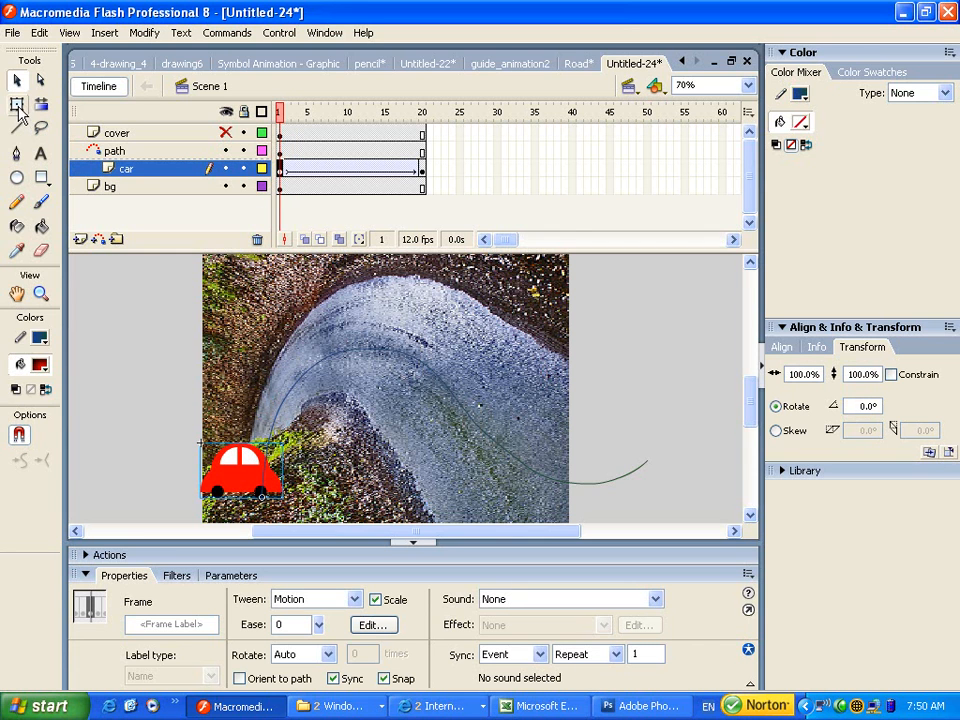
{"action": "left_click", "coordinate": [18, 106]}
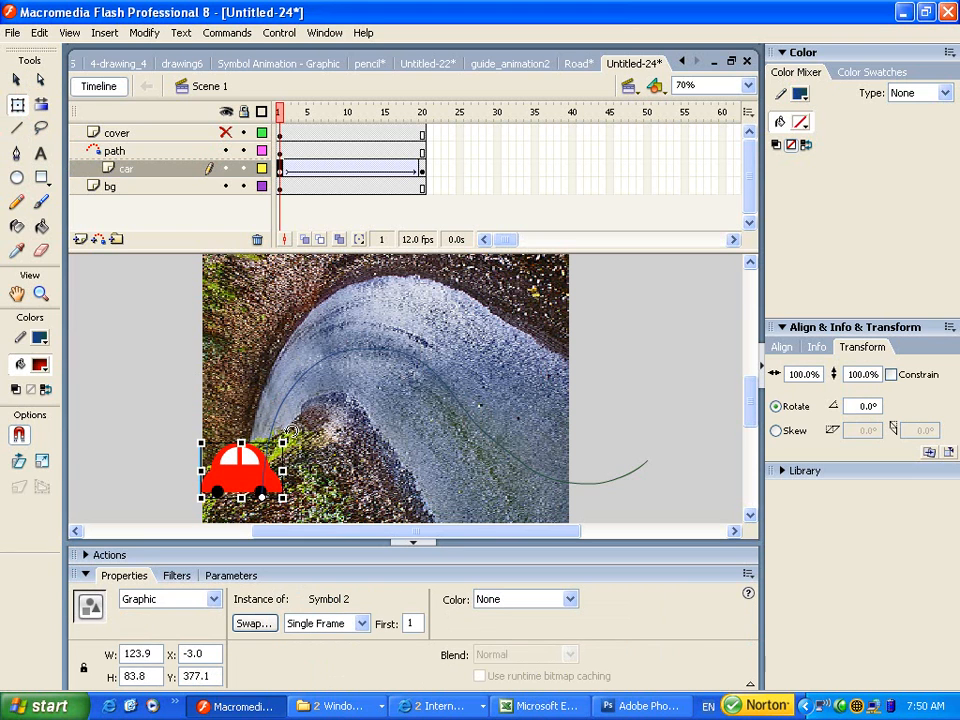
{"action": "left_click_drag", "start_coordinate": [288, 432], "coordinate": [155, 320]}
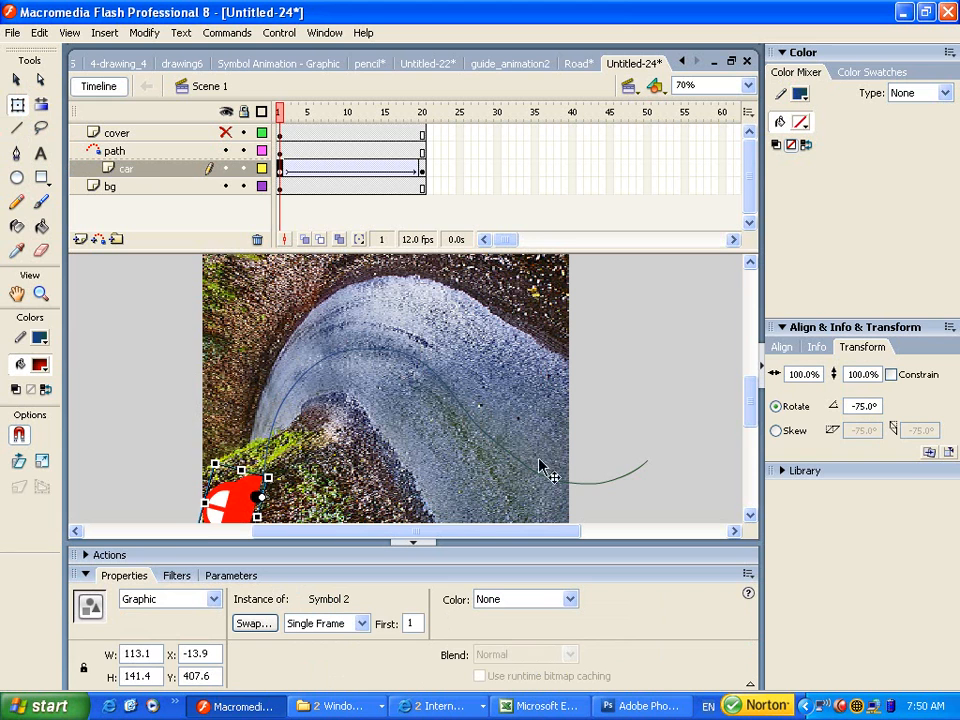
{"action": "left_click", "coordinate": [751, 514]}
{"action": "left_click", "coordinate": [751, 514]}
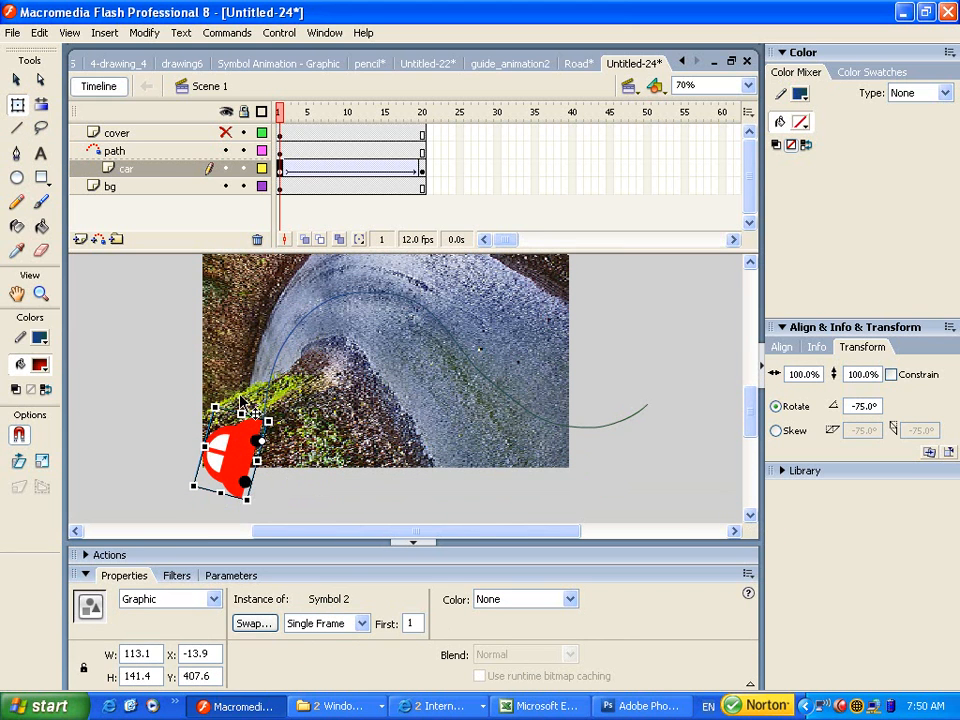
{"action": "left_click_drag", "start_coordinate": [274, 410], "coordinate": [275, 399]}
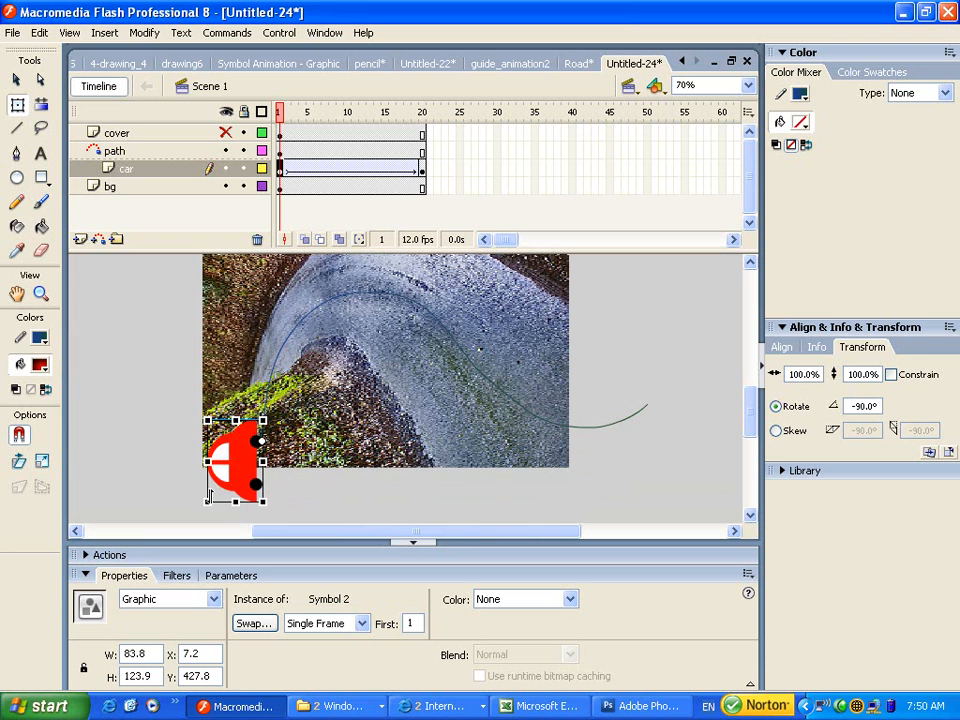
{"action": "left_click_drag", "start_coordinate": [208, 499], "coordinate": [229, 476]}
{"action": "left_click_drag", "start_coordinate": [280, 112], "coordinate": [321, 117]}
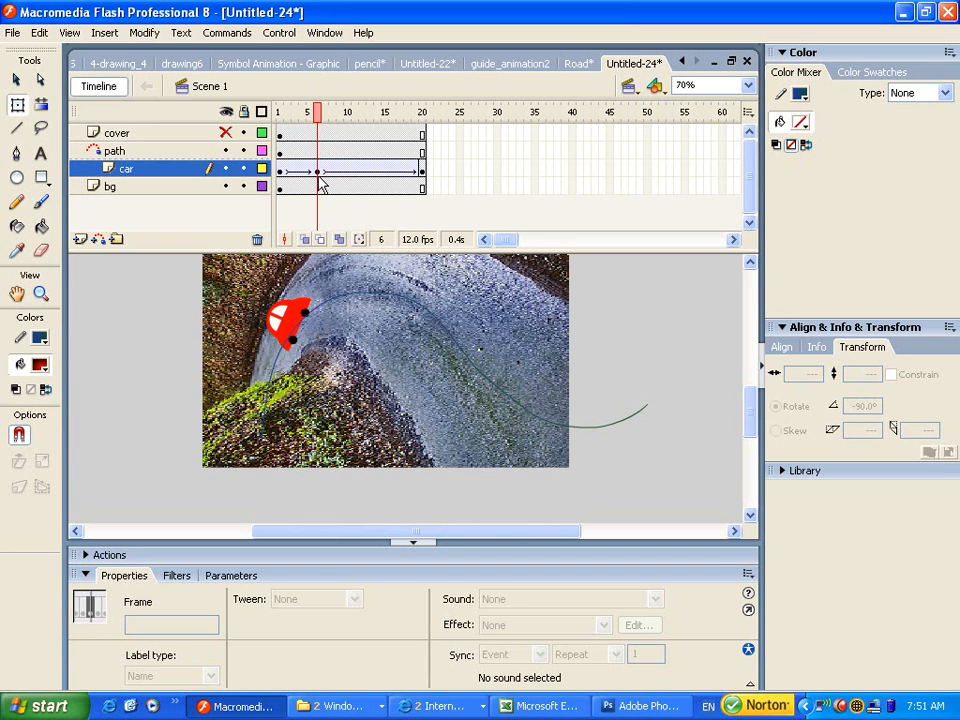
Tilt the car to follow the road at keyframes 6, 9 and 11 (33.8° at frame 11).
{"action": "left_click", "coordinate": [298, 316]}
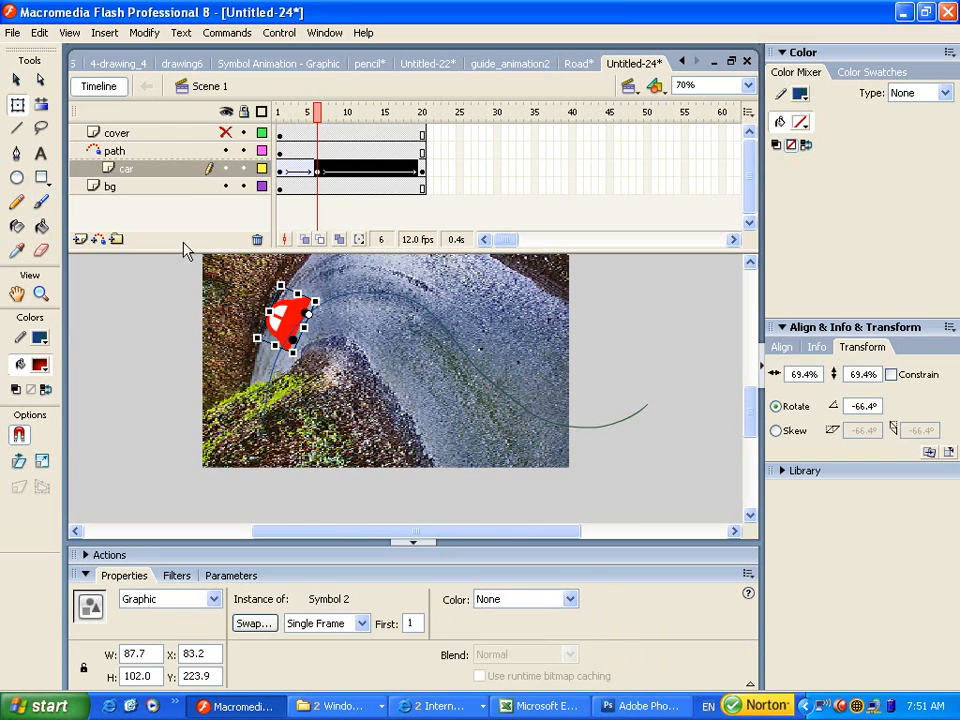
{"action": "left_click_drag", "start_coordinate": [293, 276], "coordinate": [318, 282]}
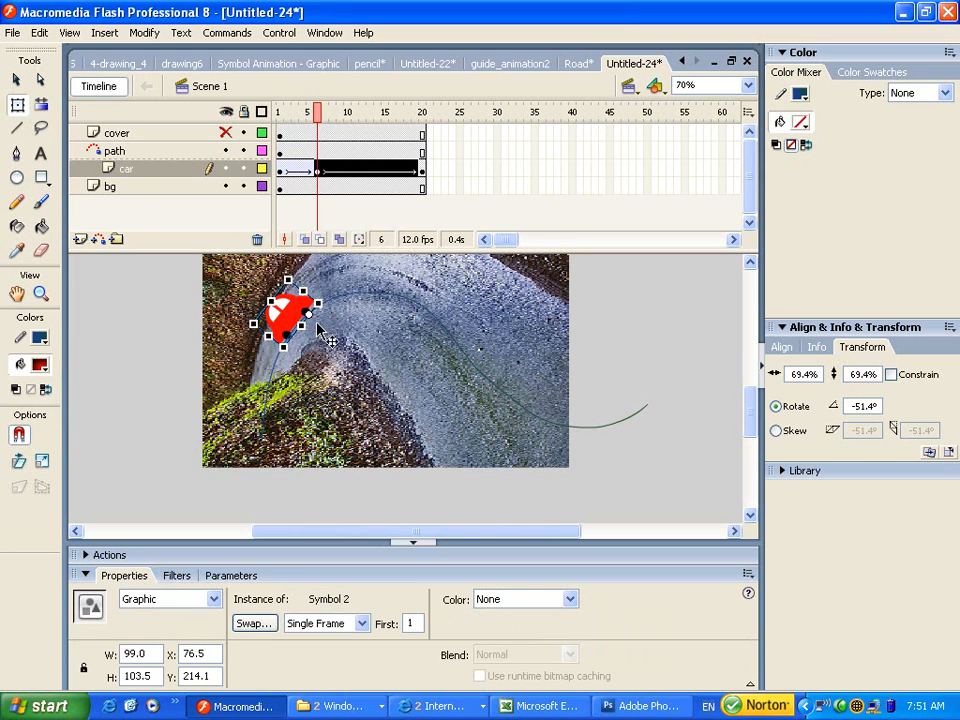
{"action": "left_click", "coordinate": [343, 113]}
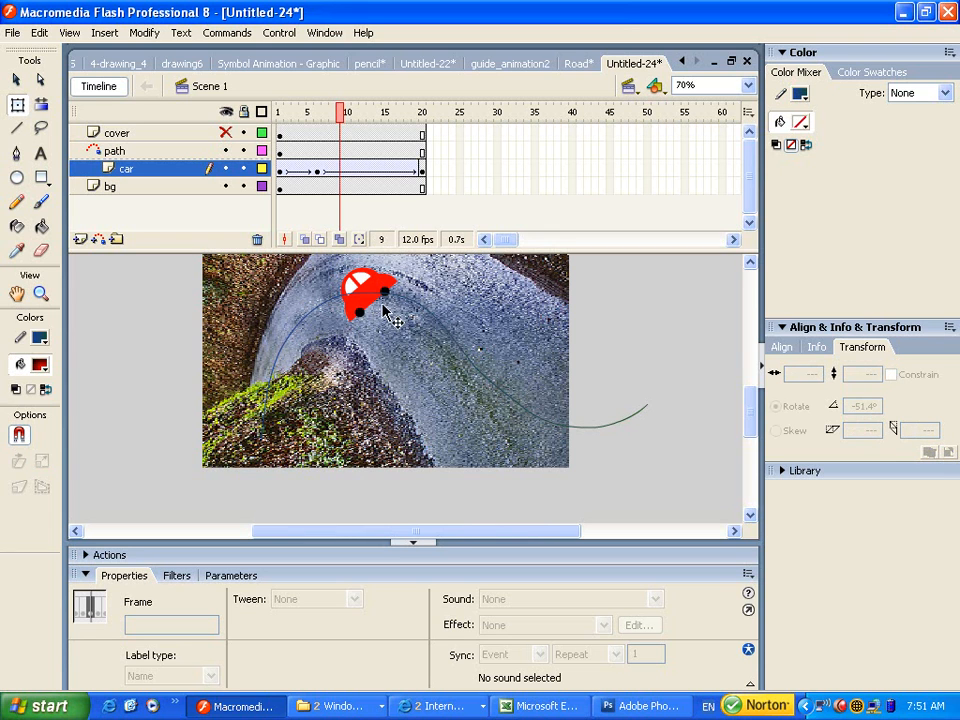
{"action": "key", "text": "F6"}
{"action": "left_click", "coordinate": [372, 282]}
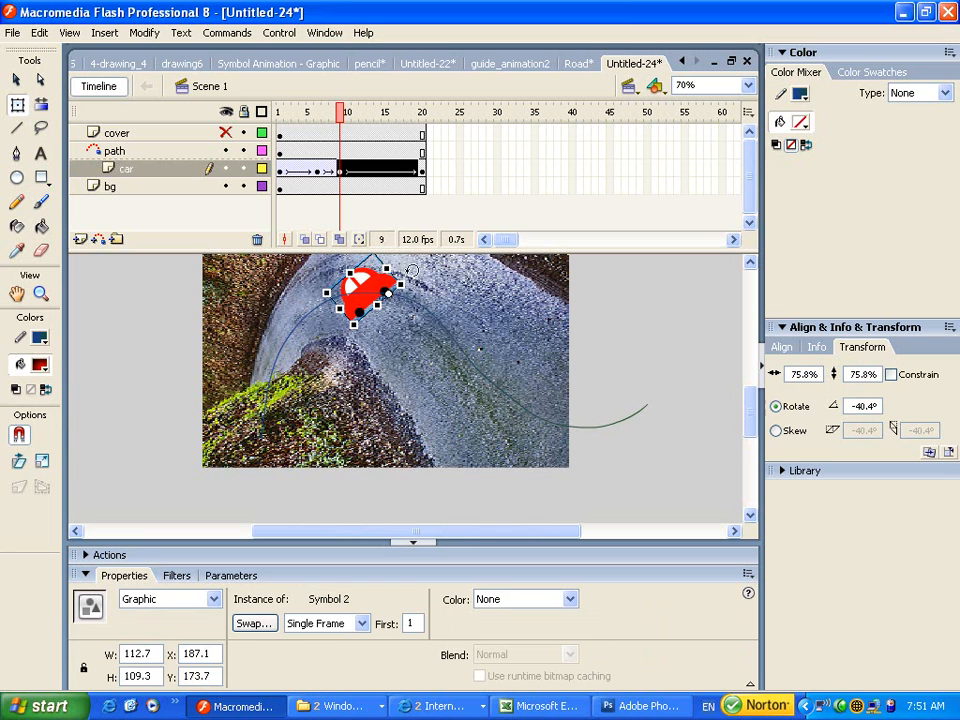
{"action": "left_click_drag", "start_coordinate": [421, 273], "coordinate": [420, 305]}
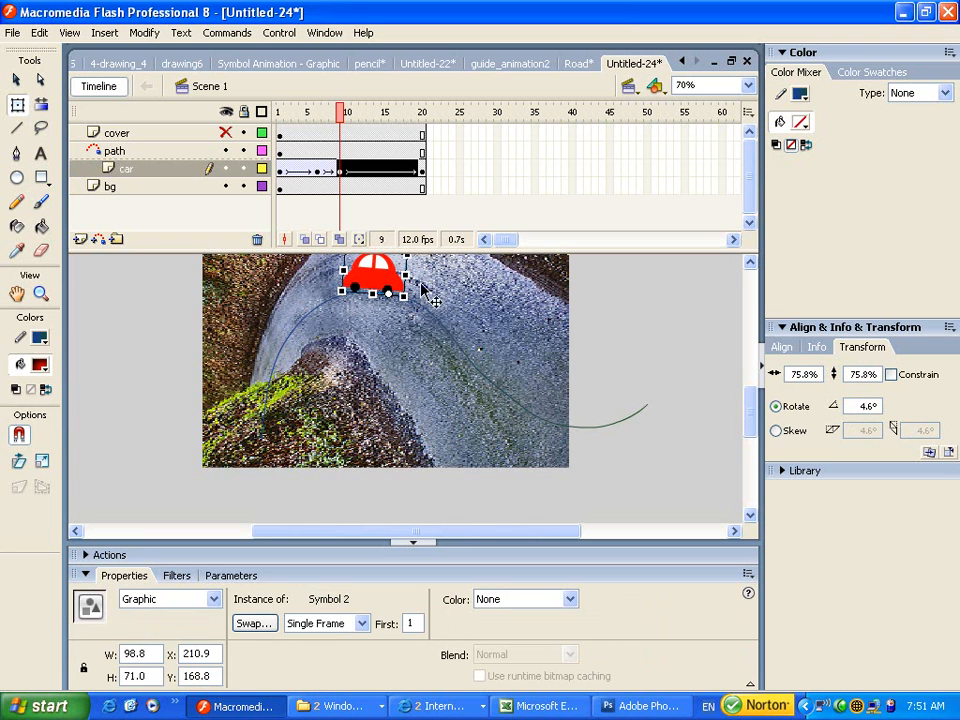
{"action": "left_click_drag", "start_coordinate": [350, 118], "coordinate": [360, 118]}
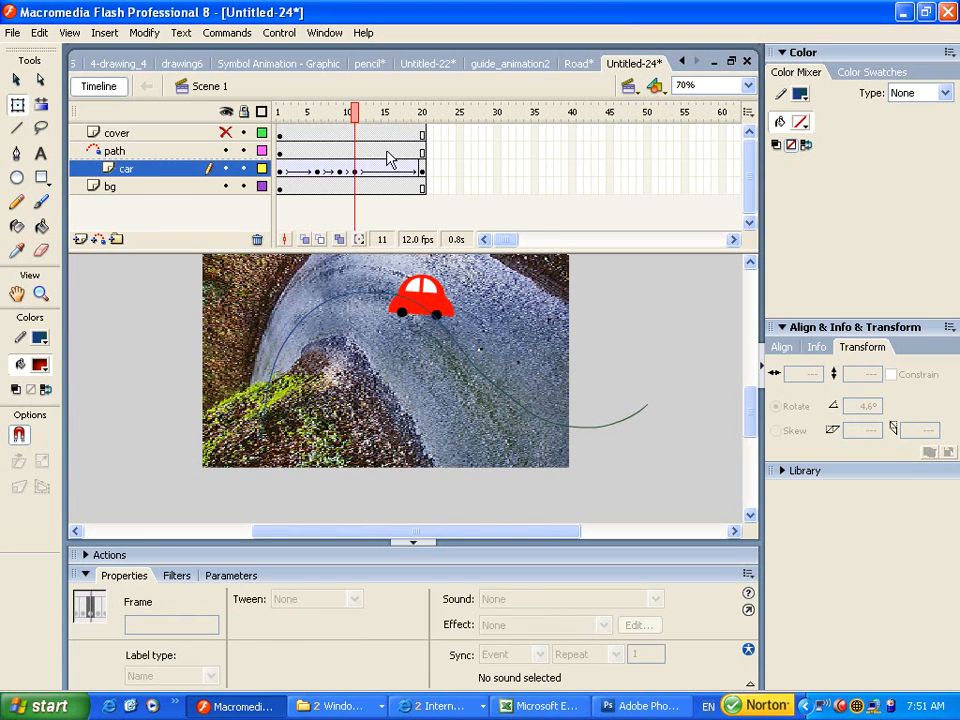
{"action": "left_click", "coordinate": [418, 296]}
{"action": "left_click_drag", "start_coordinate": [470, 268], "coordinate": [477, 296]}
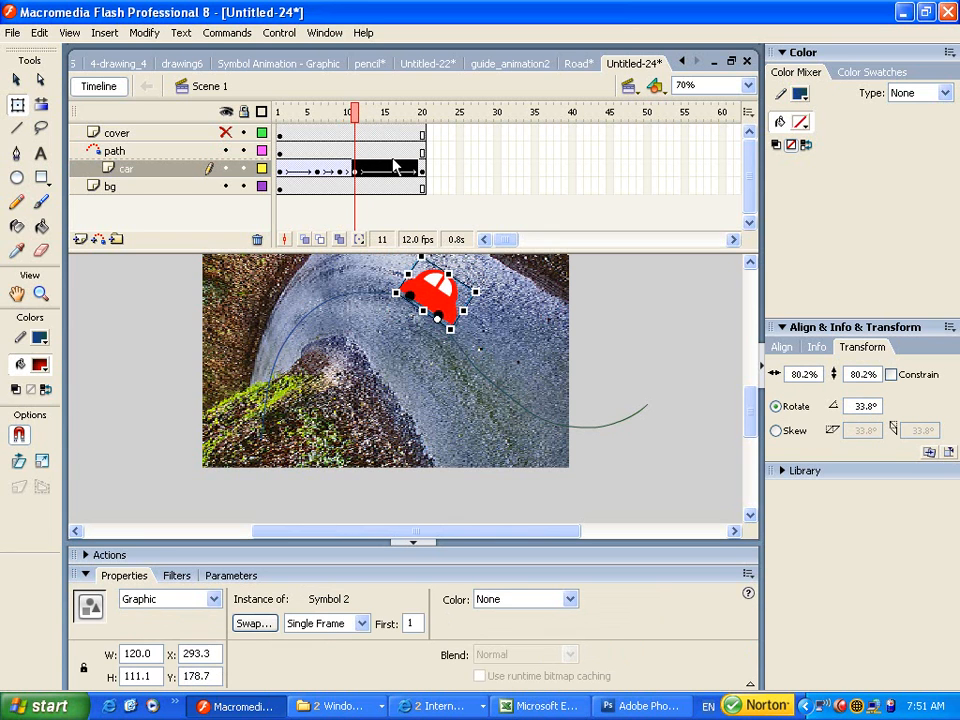
Tilt the car along the downhill curve at frames 14, 17 (11.3°) and 20.
{"action": "mouse_move", "coordinate": [366, 122]}
{"action": "left_mouse_down"}
{"action": "mouse_move", "coordinate": [362, 111]}
{"action": "mouse_move", "coordinate": [380, 130]}
{"action": "left_mouse_up"}
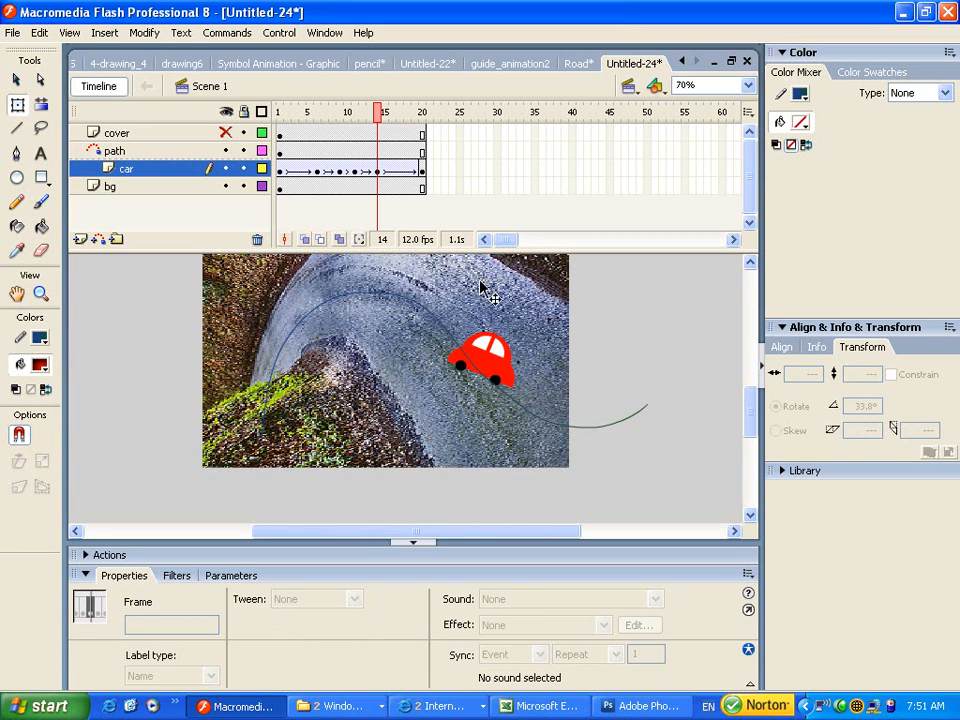
{"action": "left_click", "coordinate": [483, 352]}
{"action": "mouse_move", "coordinate": [543, 337]}
{"action": "left_mouse_down"}
{"action": "mouse_move", "coordinate": [553, 337]}
{"action": "mouse_move", "coordinate": [553, 357]}
{"action": "left_mouse_up"}
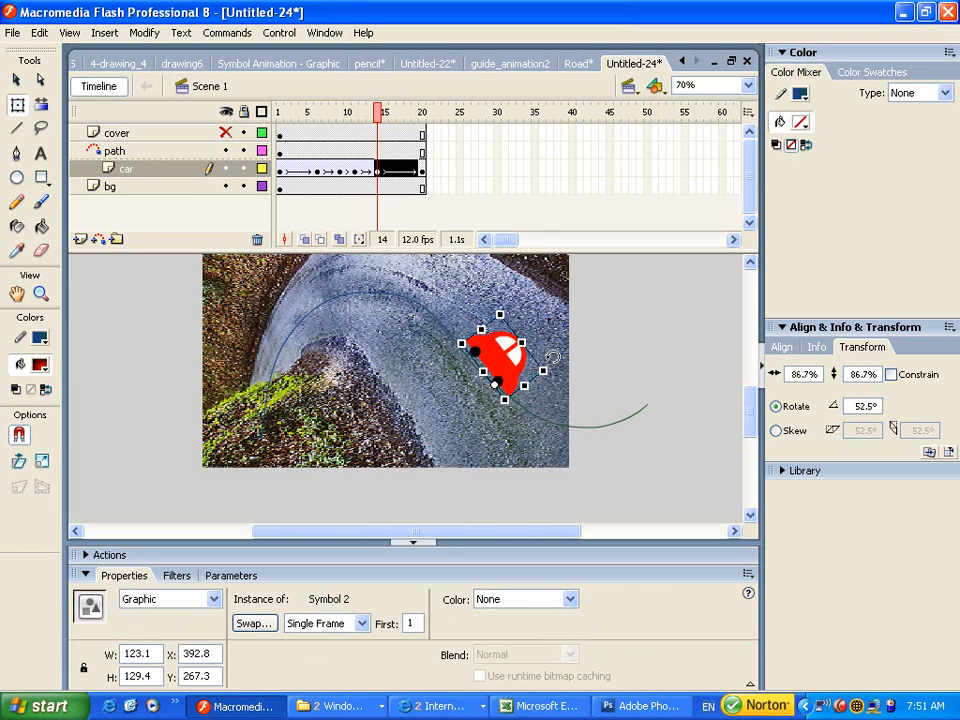
{"action": "left_click", "coordinate": [393, 113]}
{"action": "left_click_drag", "start_coordinate": [396, 120], "coordinate": [405, 122]}
{"action": "left_click", "coordinate": [575, 392]}
{"action": "mouse_move", "coordinate": [611, 373]}
{"action": "left_mouse_down"}
{"action": "mouse_move", "coordinate": [613, 364]}
{"action": "mouse_move", "coordinate": [600, 362]}
{"action": "left_mouse_up"}
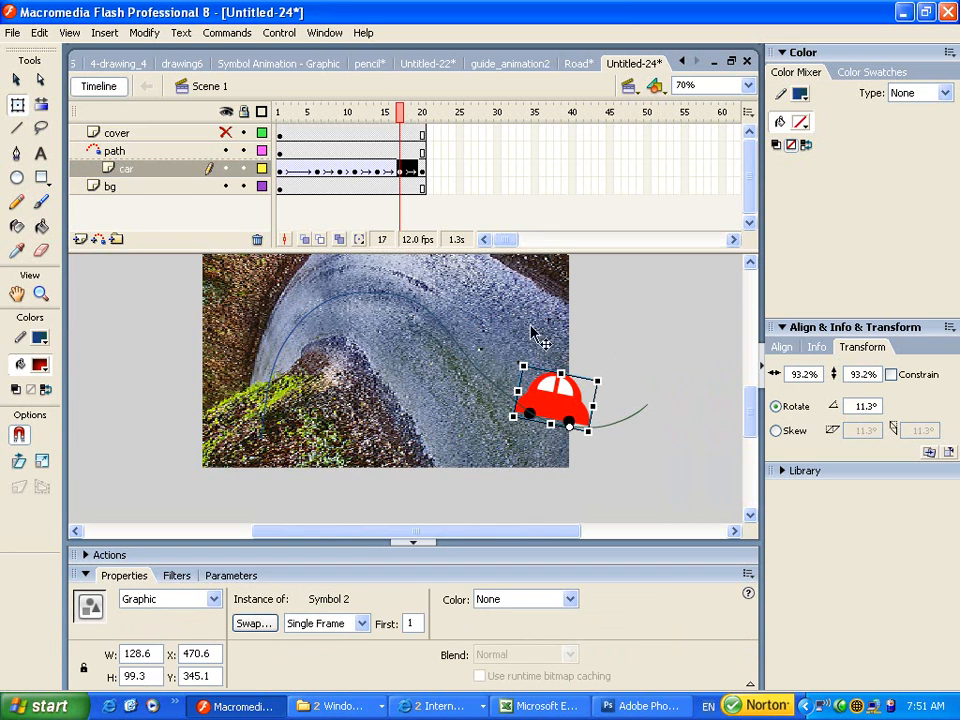
{"action": "left_click", "coordinate": [406, 116]}
{"action": "left_click_drag", "start_coordinate": [406, 116], "coordinate": [424, 112]}
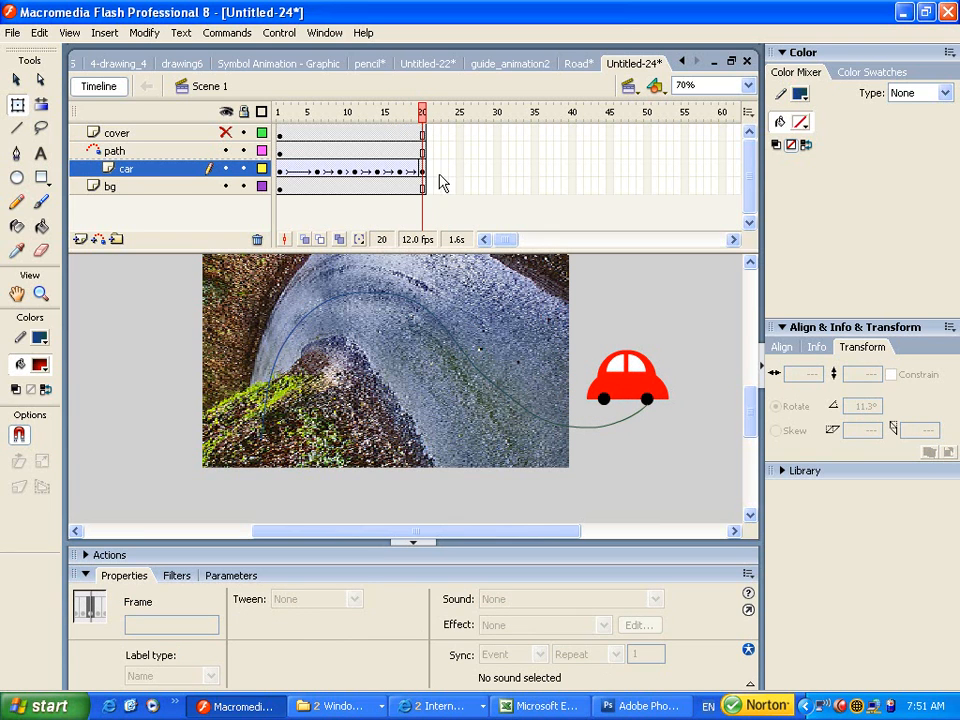
{"action": "left_click", "coordinate": [423, 171]}
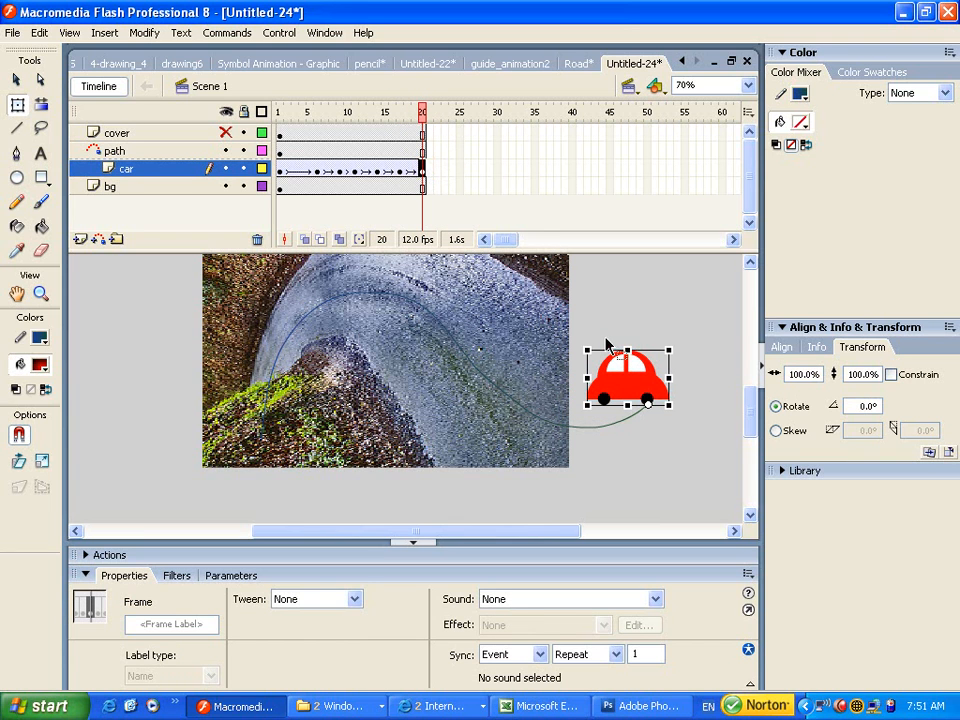
{"action": "left_click_drag", "start_coordinate": [592, 337], "coordinate": [556, 362]}
{"action": "left_click", "coordinate": [279, 111]}
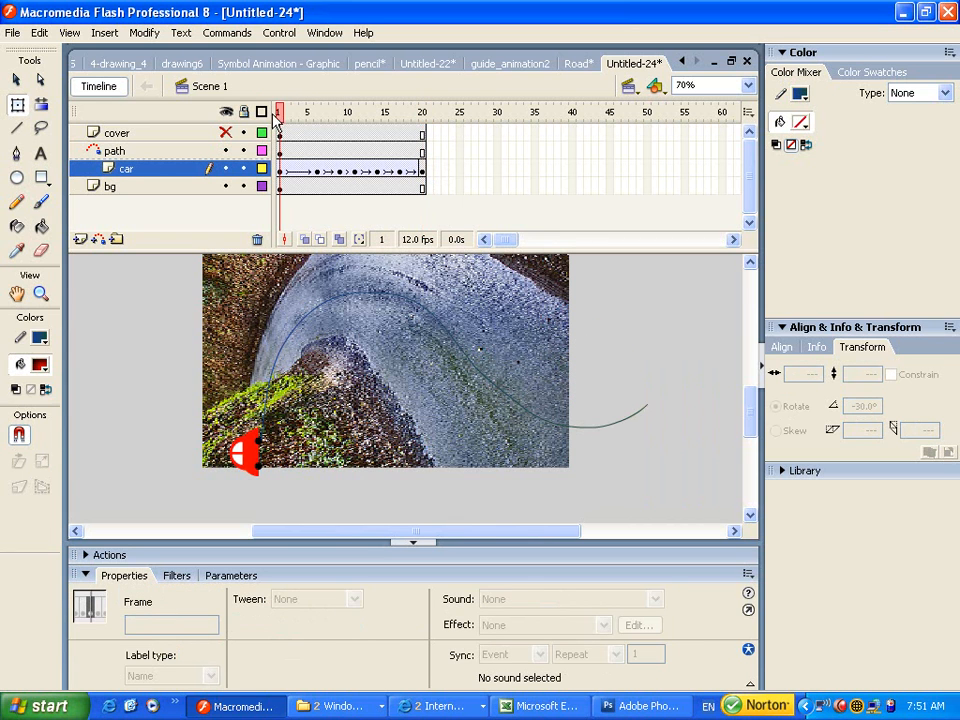
Unhide the cover layer, scrub the animation, and run Test Movie with Ctrl+Enter.
{"action": "mouse_move", "coordinate": [281, 114]}
{"action": "left_mouse_down"}
{"action": "mouse_move", "coordinate": [443, 141]}
{"action": "mouse_move", "coordinate": [291, 162]}
{"action": "mouse_move", "coordinate": [305, 140]}
{"action": "mouse_move", "coordinate": [448, 135]}
{"action": "mouse_move", "coordinate": [378, 122]}
{"action": "mouse_move", "coordinate": [272, 126]}
{"action": "left_mouse_up"}
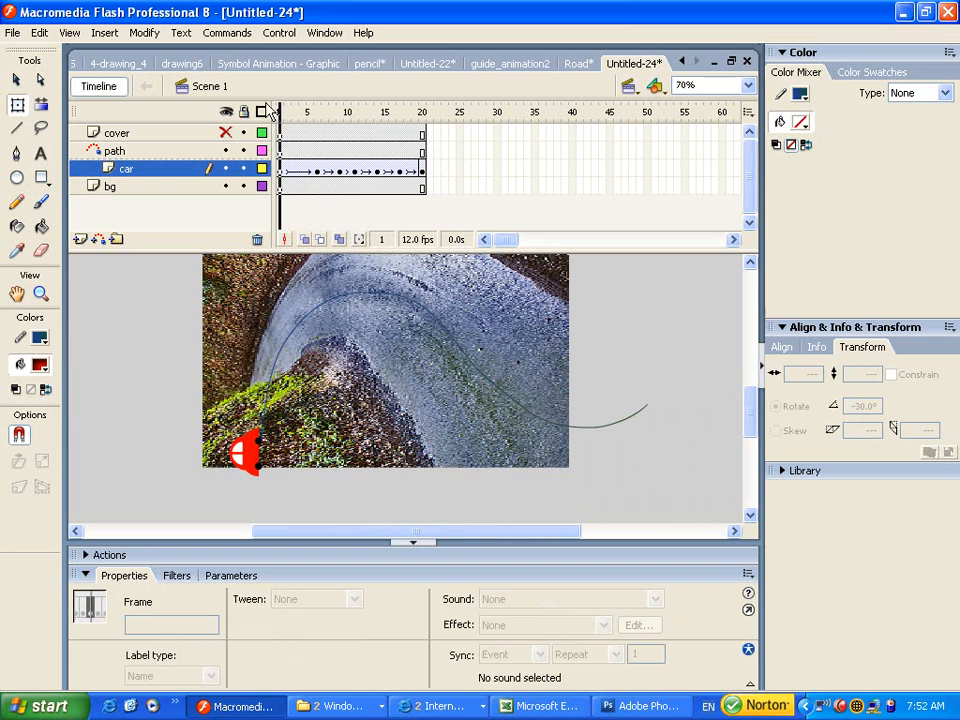
{"action": "left_click", "coordinate": [226, 133]}
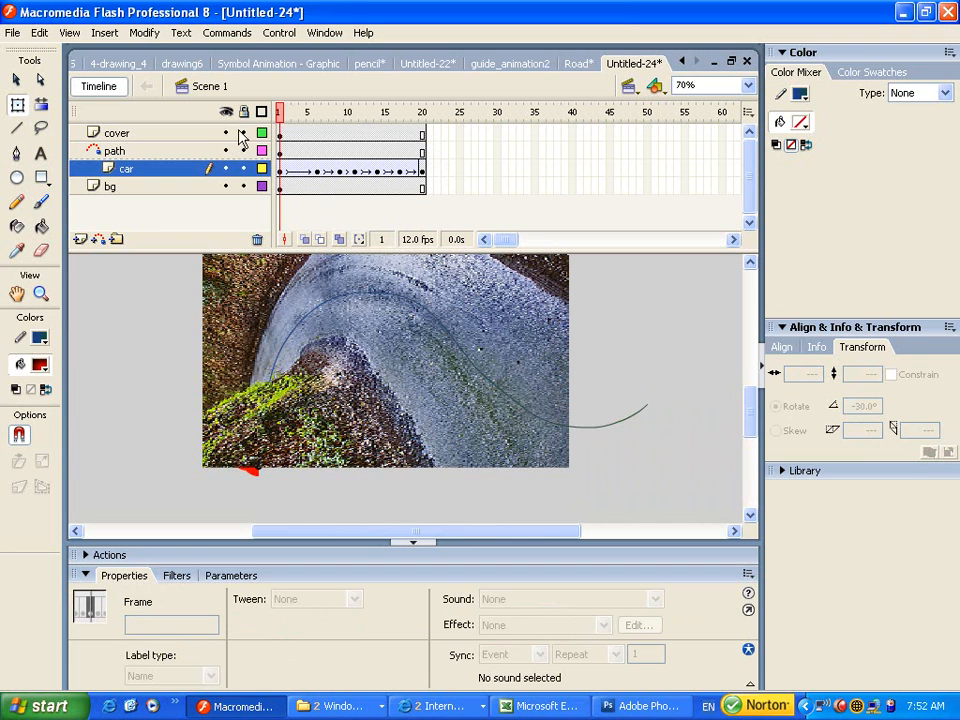
{"action": "left_click_drag", "start_coordinate": [284, 118], "coordinate": [400, 165]}
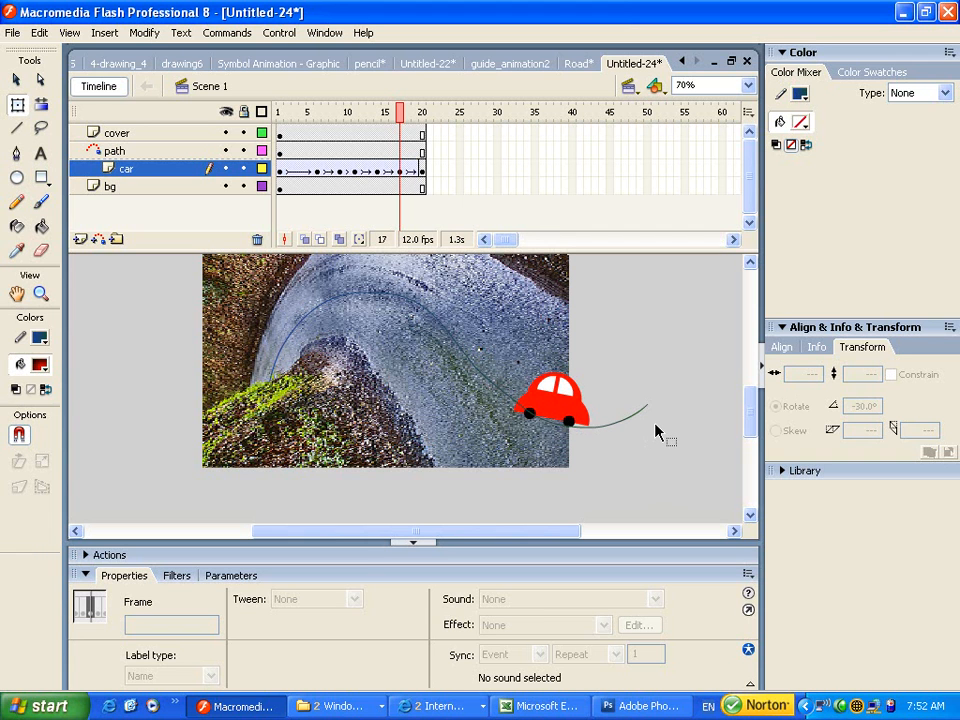
{"action": "key", "text": "ctrl+Return"}
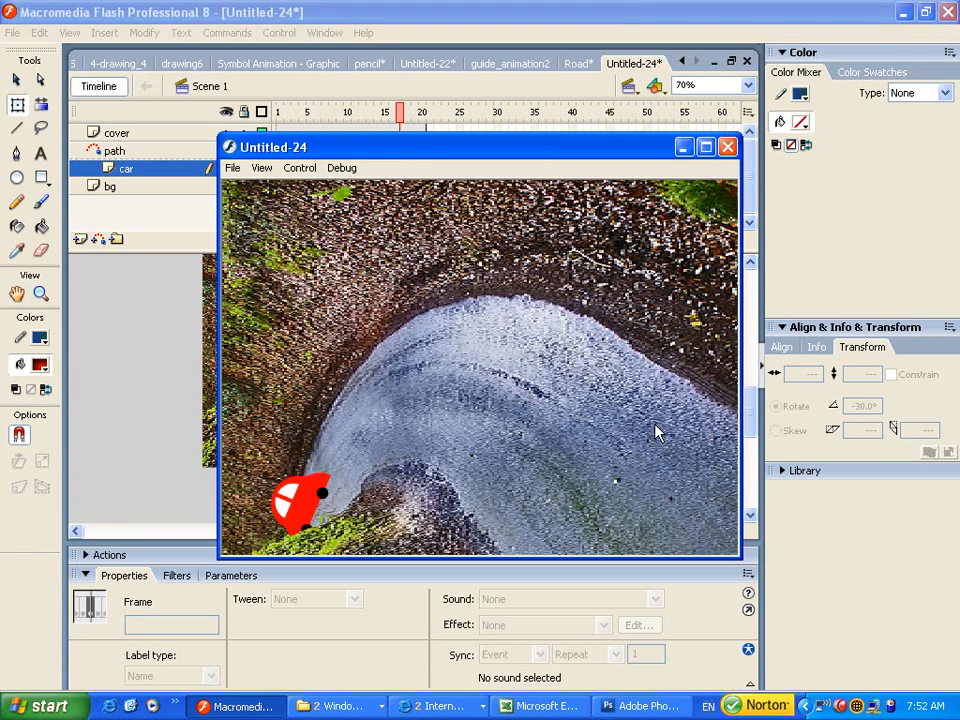